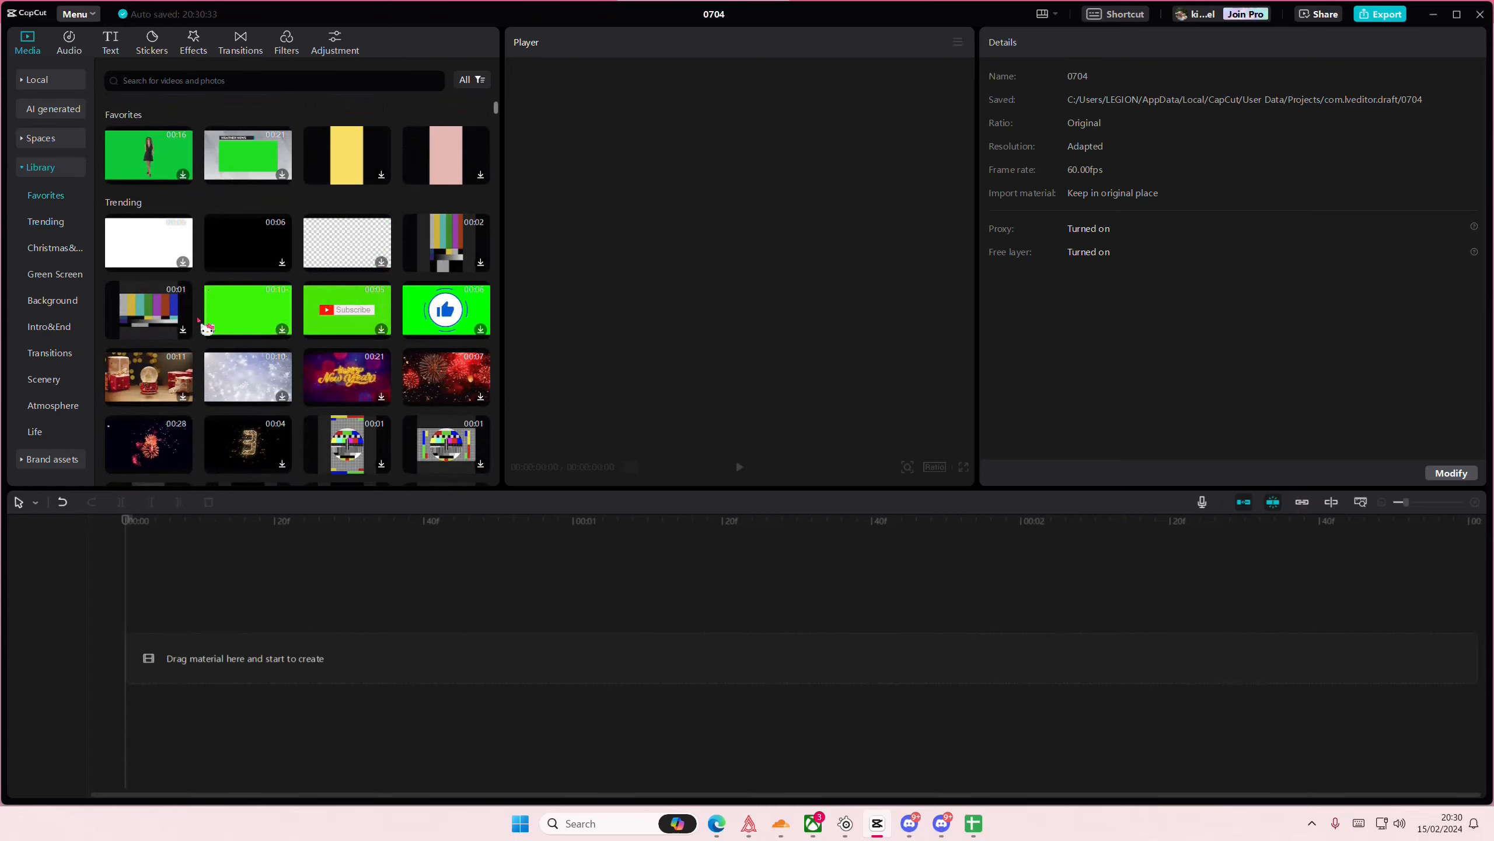
- Add the solid red background from the library's Background category to the start of the timeline
scroll(199, 323, "down", 18)
scroll(143, 356, "down", 3)
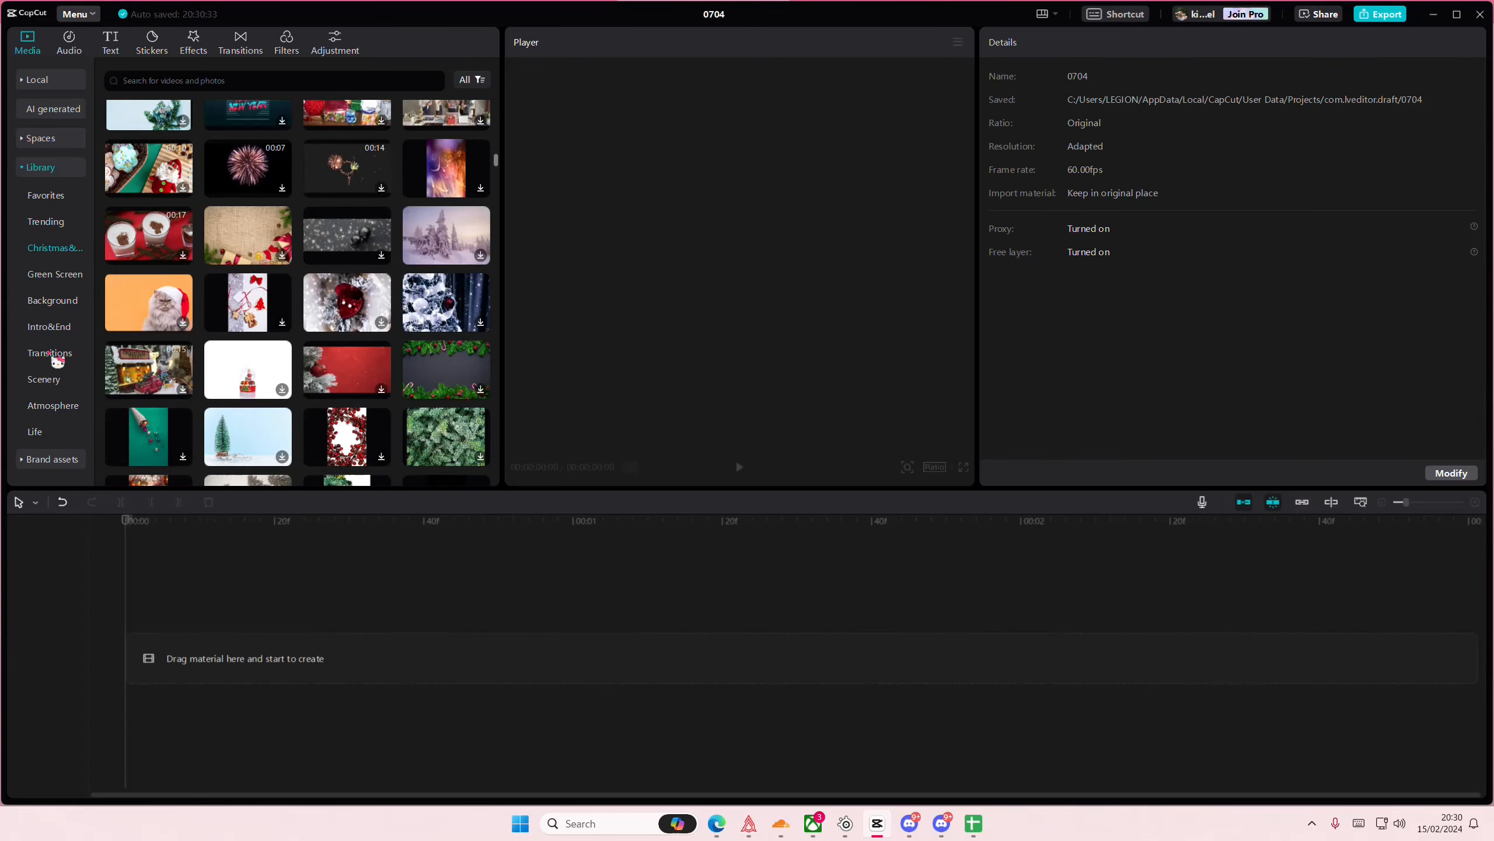
left_click(71, 310)
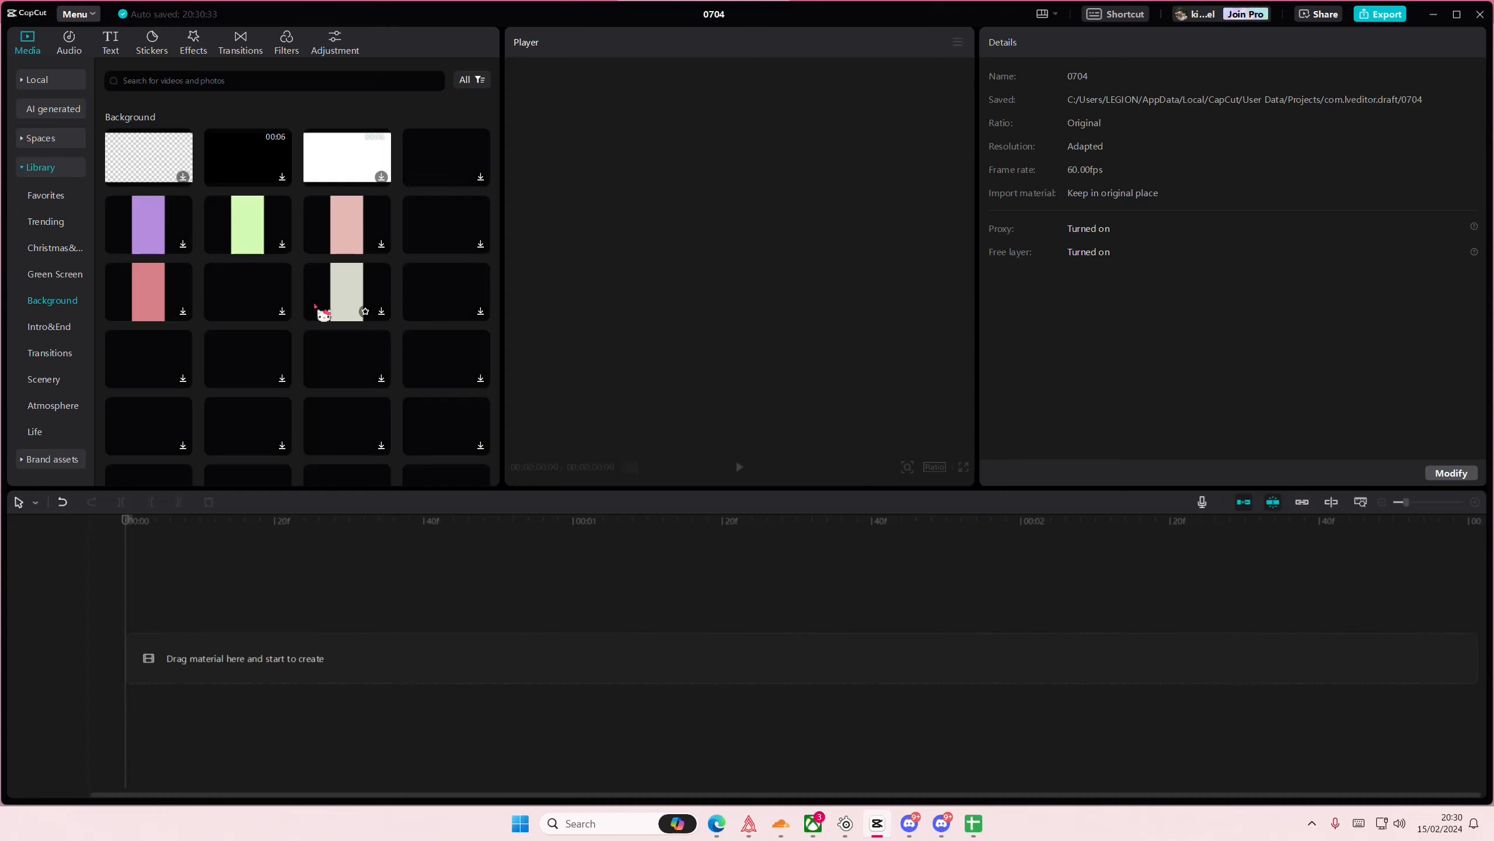
scroll(316, 306, "up", 1)
scroll(316, 306, "down", 2)
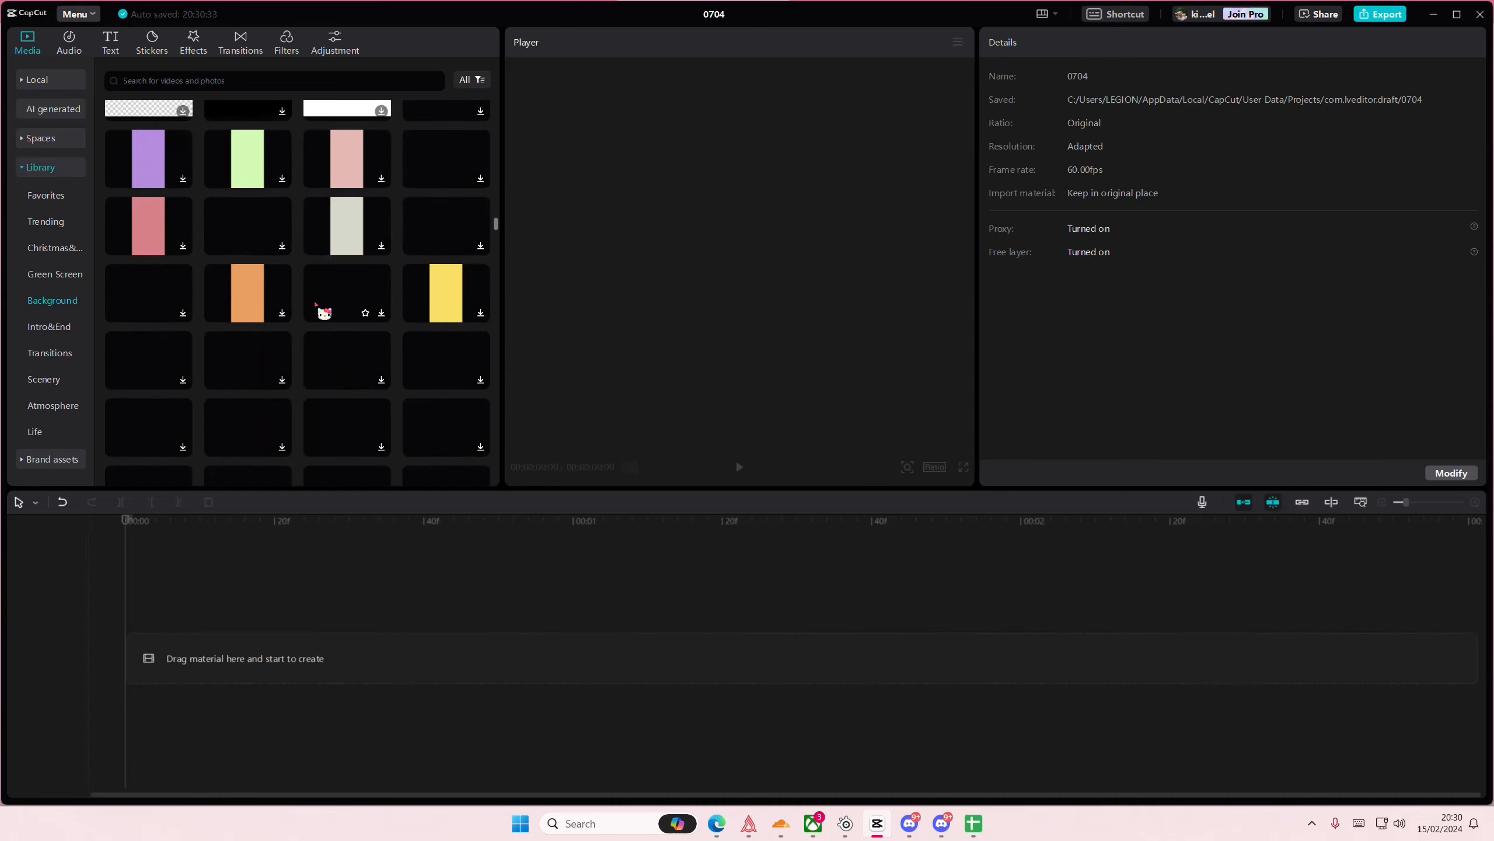
scroll(315, 303, "up", 1)
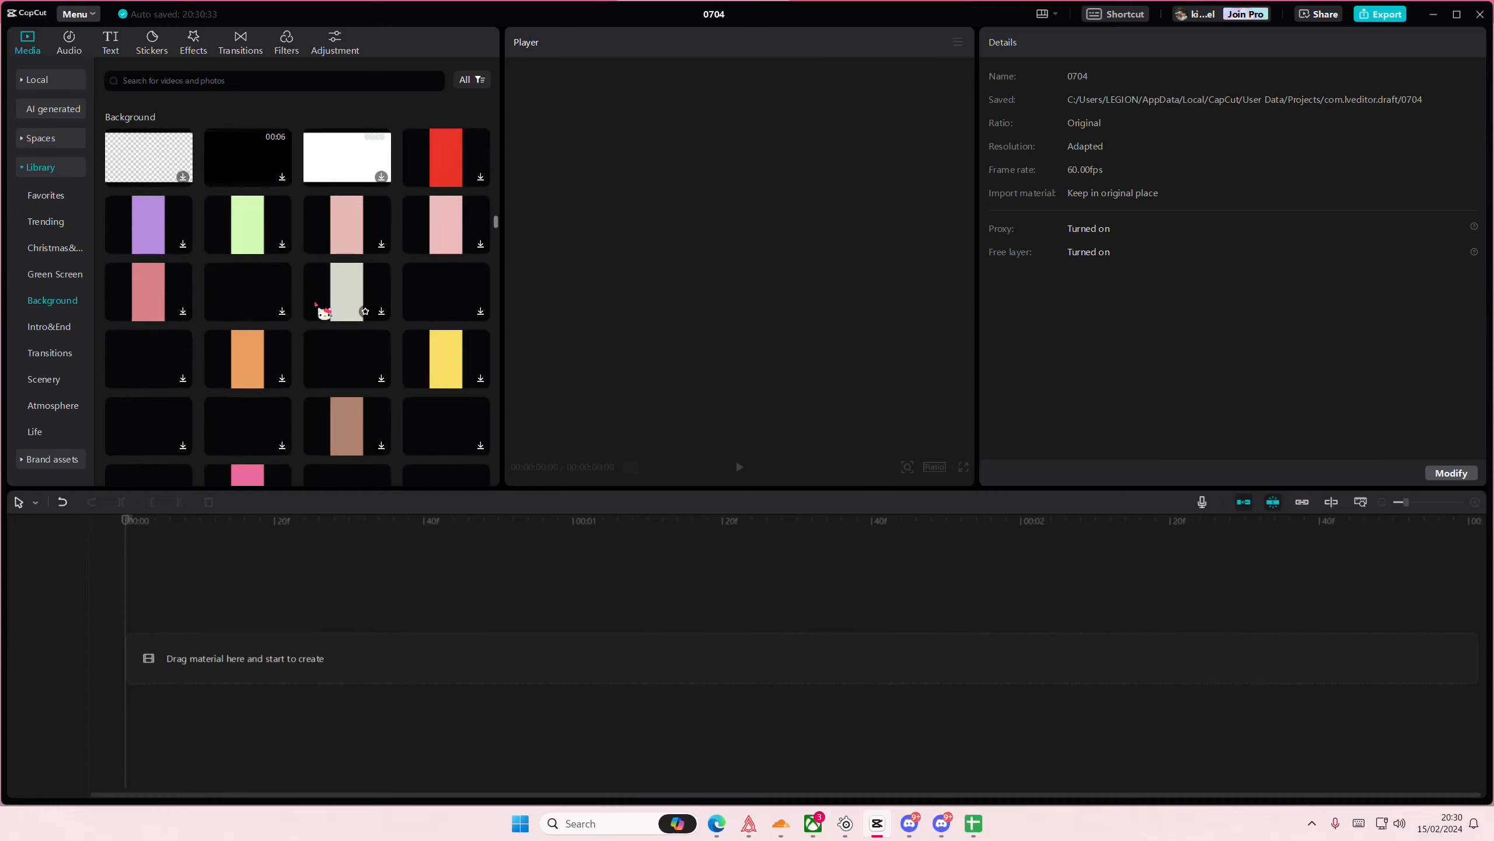
left_click_drag(445, 156, 121, 591)
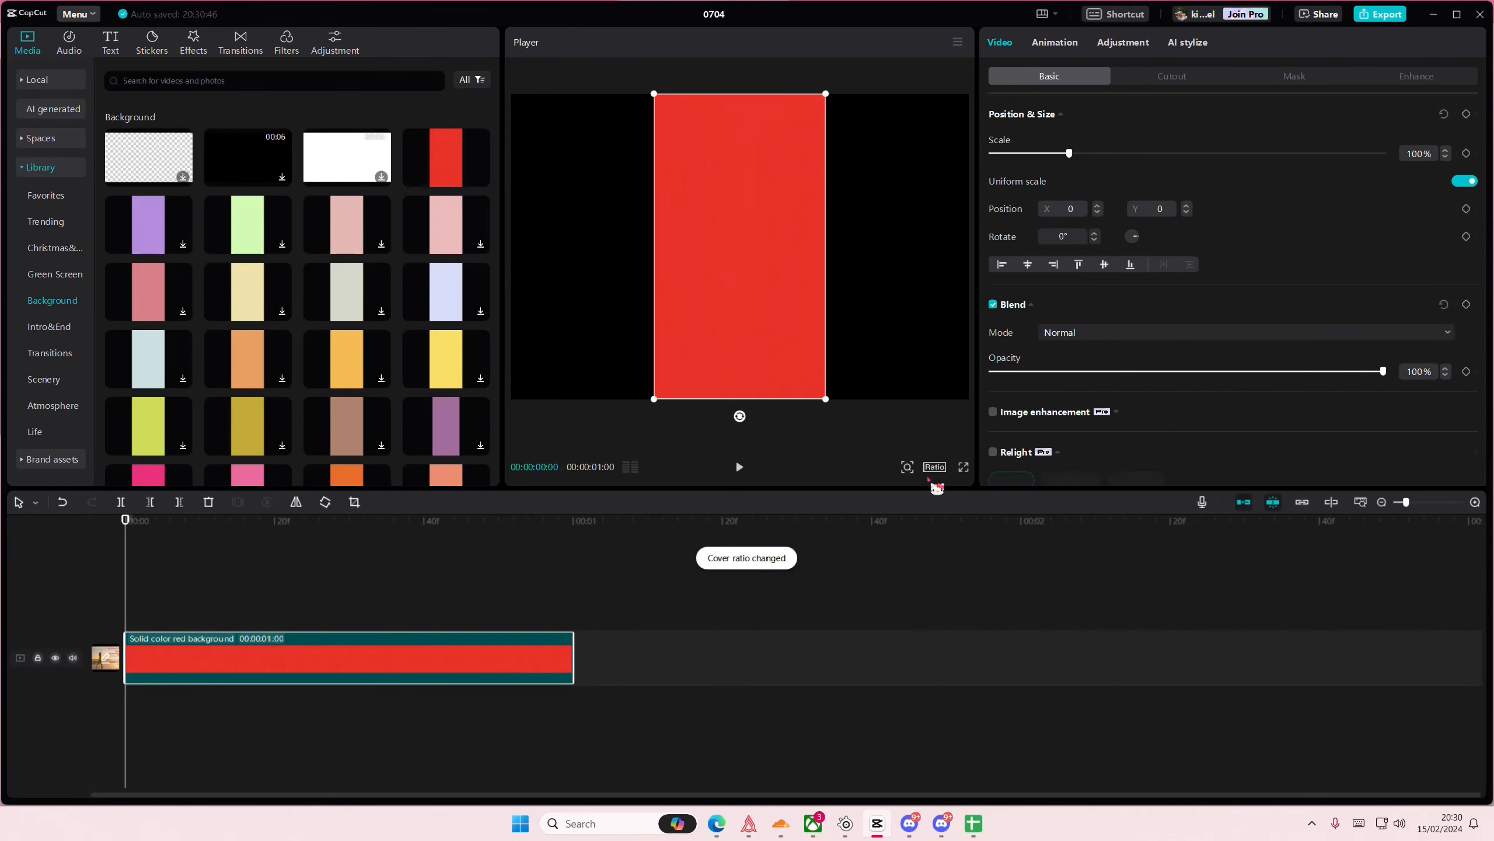
- Set the project's aspect ratio to 1:1 and scale the red clip to 189%
left_click(935, 467)
left_click(971, 689)
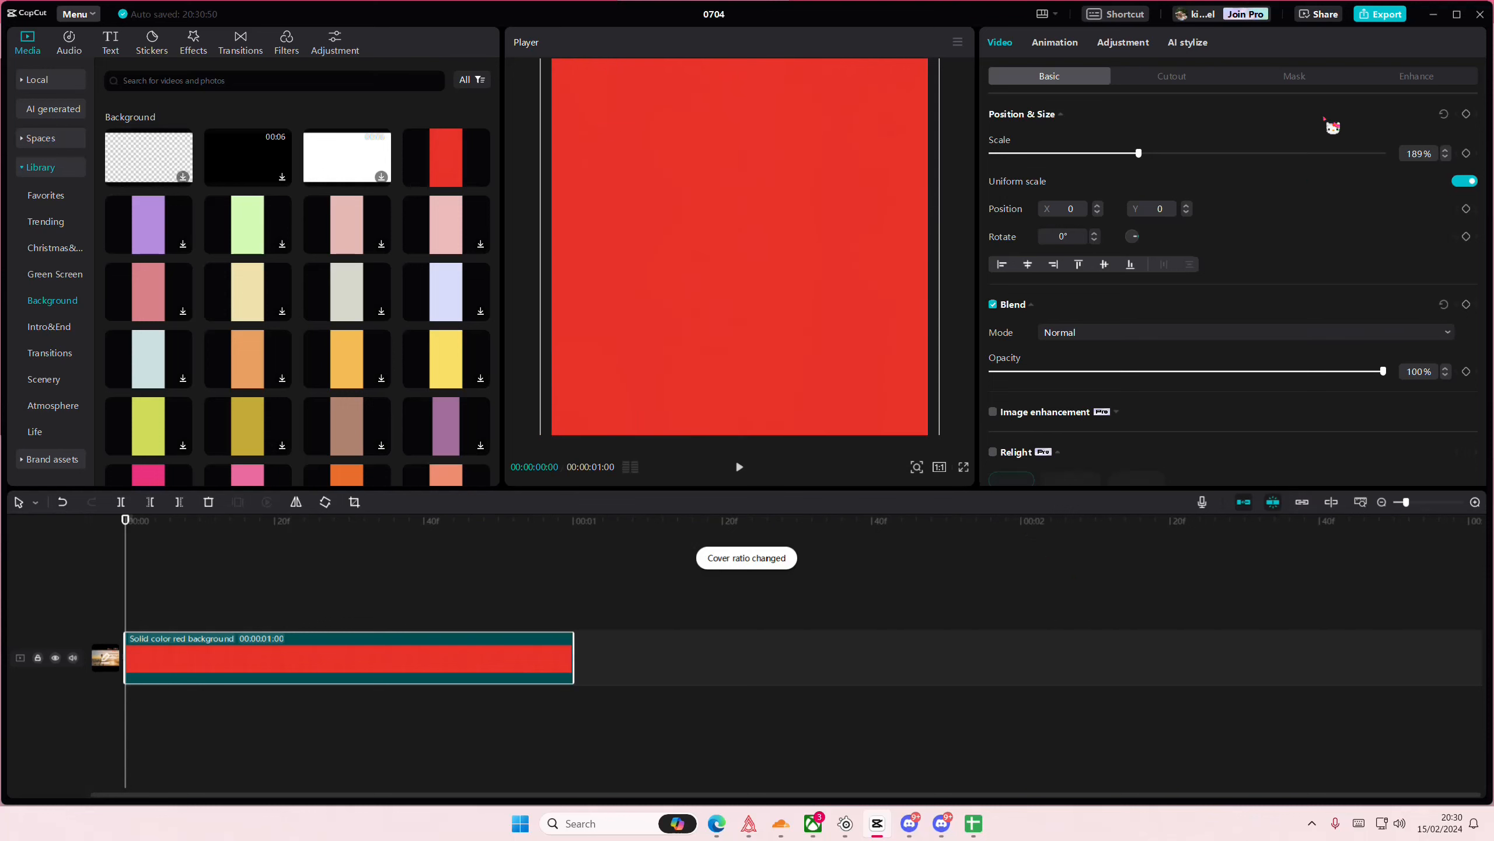
- Apply a heart mask to the red clip and enlarge the mask to about 322 × 289
left_click(1313, 82)
left_click(1291, 160)
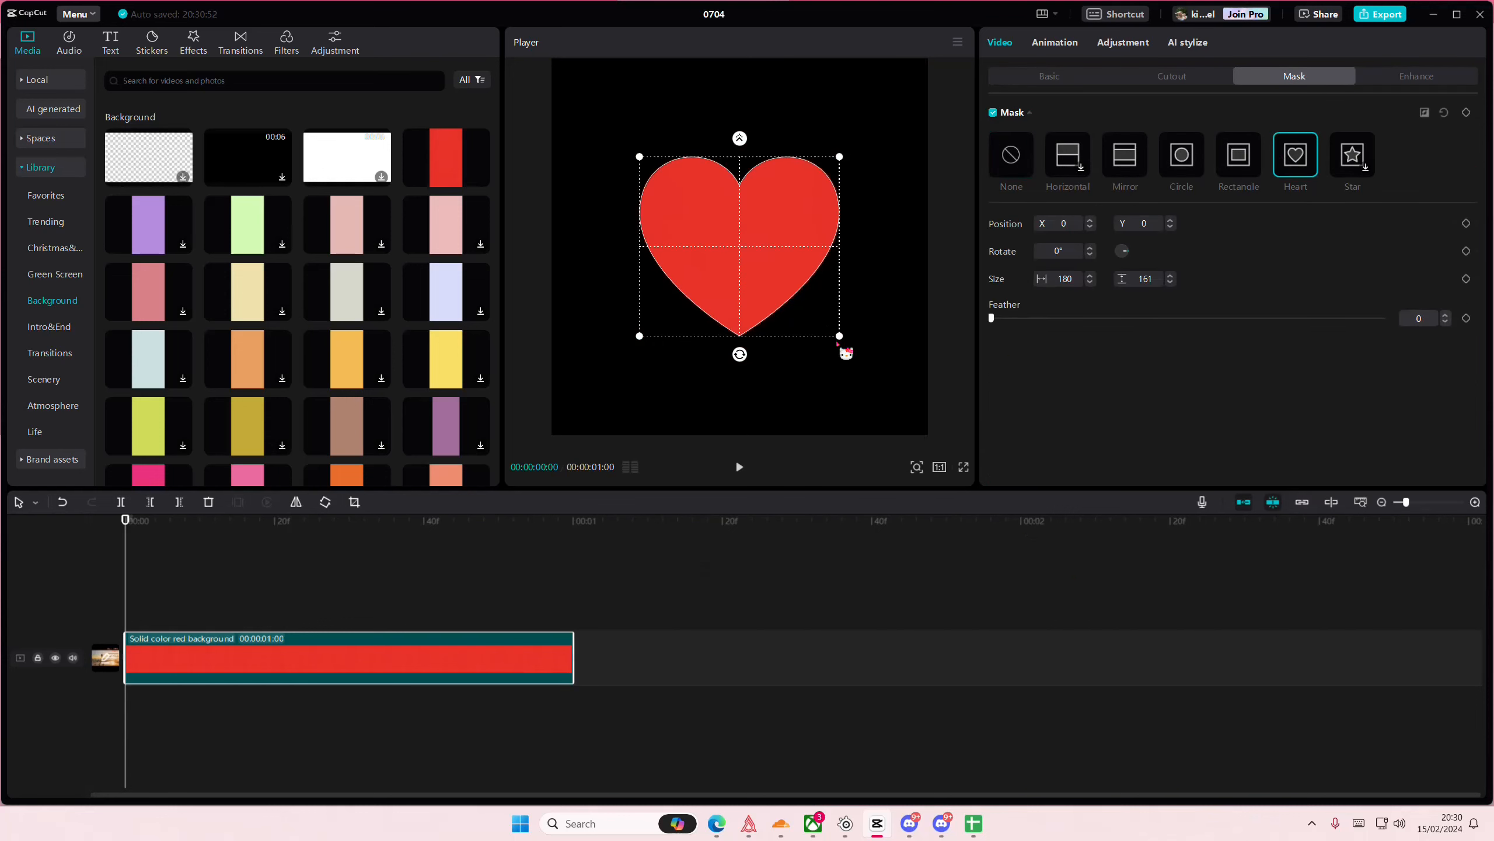
left_click_drag(837, 343, 926, 412)
key("ctrl+z")
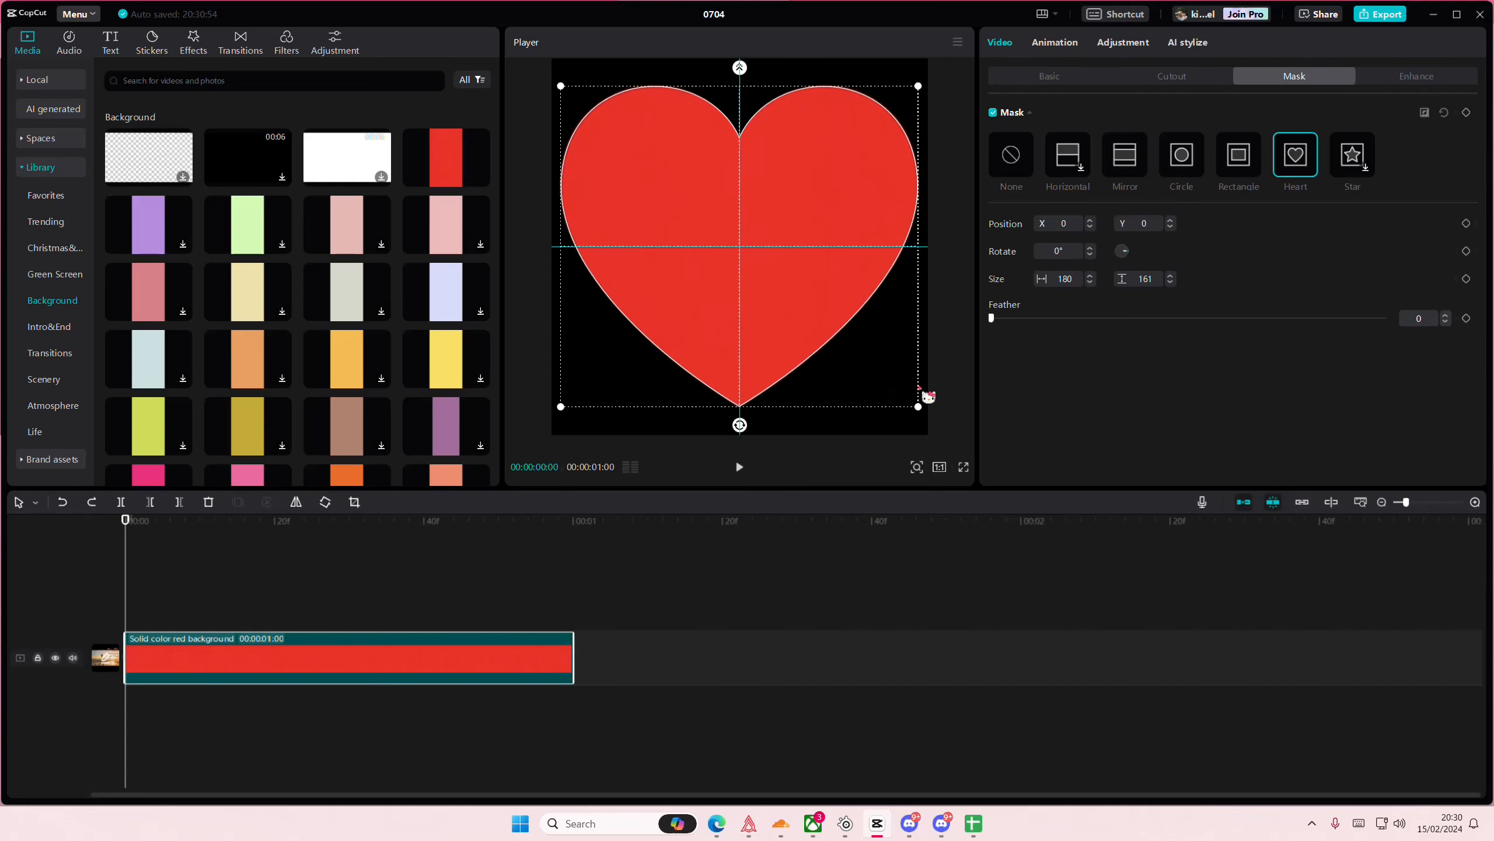
- Add the solid brown background from the library on a track above the red clip, starting at zero
scroll(480, 383, "down", 6)
scroll(420, 410, "up", 7)
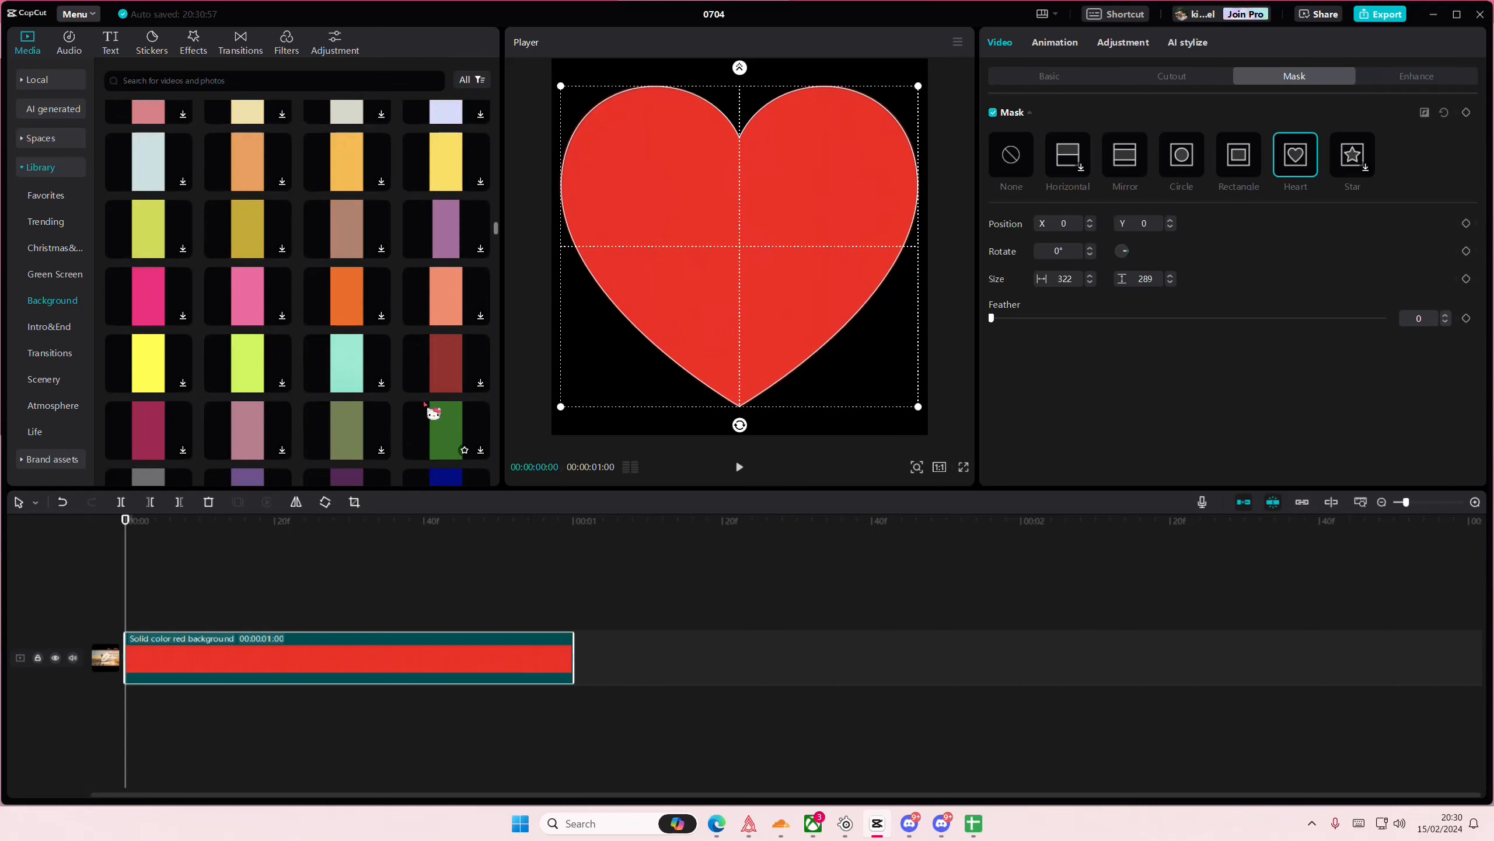
scroll(430, 419, "down", 3)
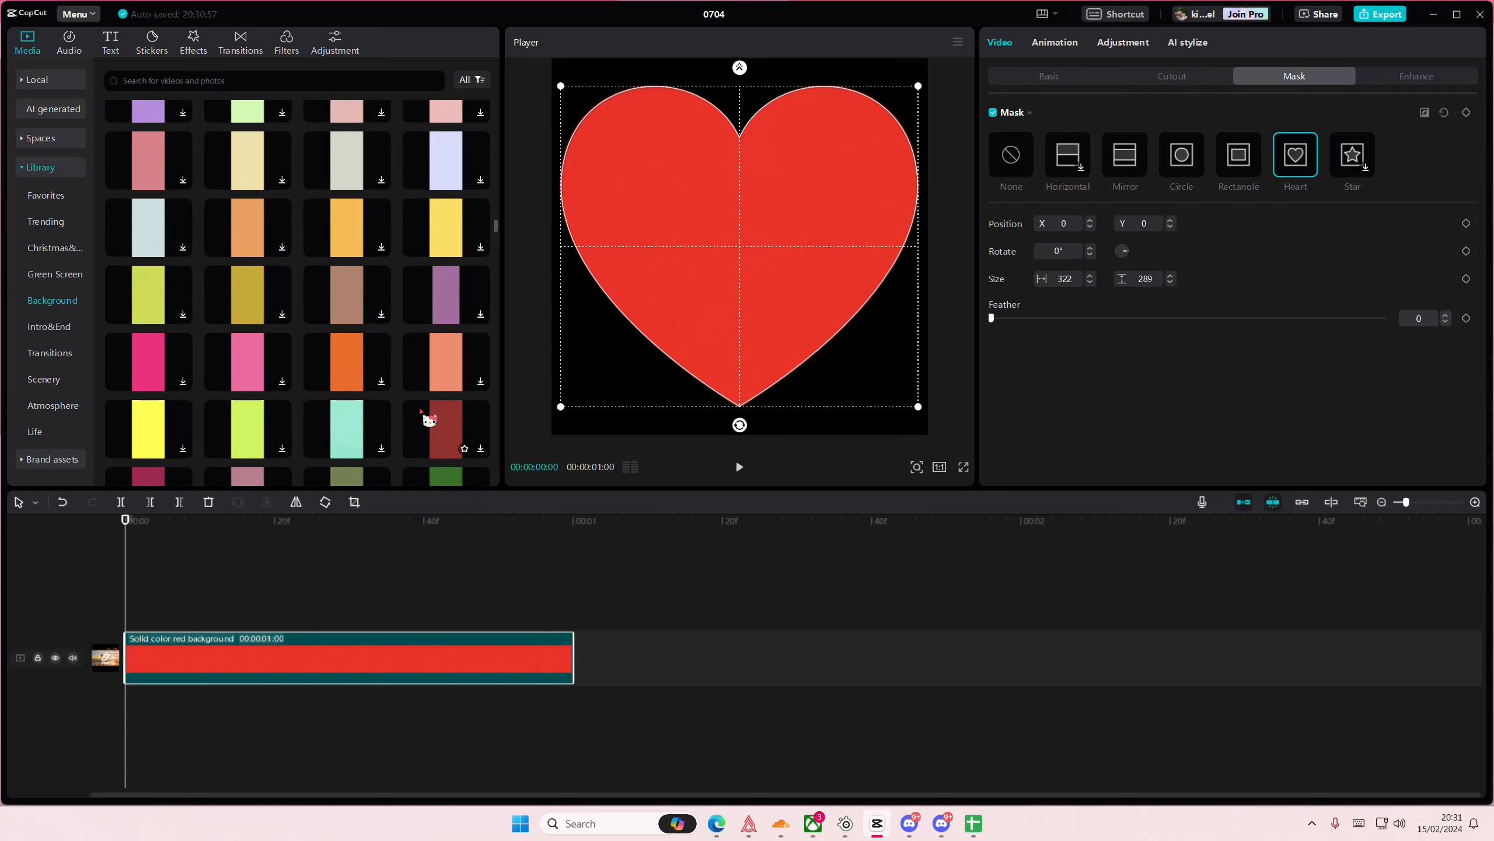
scroll(421, 411, "down", 4)
scroll(420, 410, "up", 4)
left_click_drag(356, 278, 88, 593)
- Enlarge the brown clip to fill the frame and give it a heart mask of about 252 × 226
left_click_drag(847, 436, 1149, 225)
left_click(1296, 159)
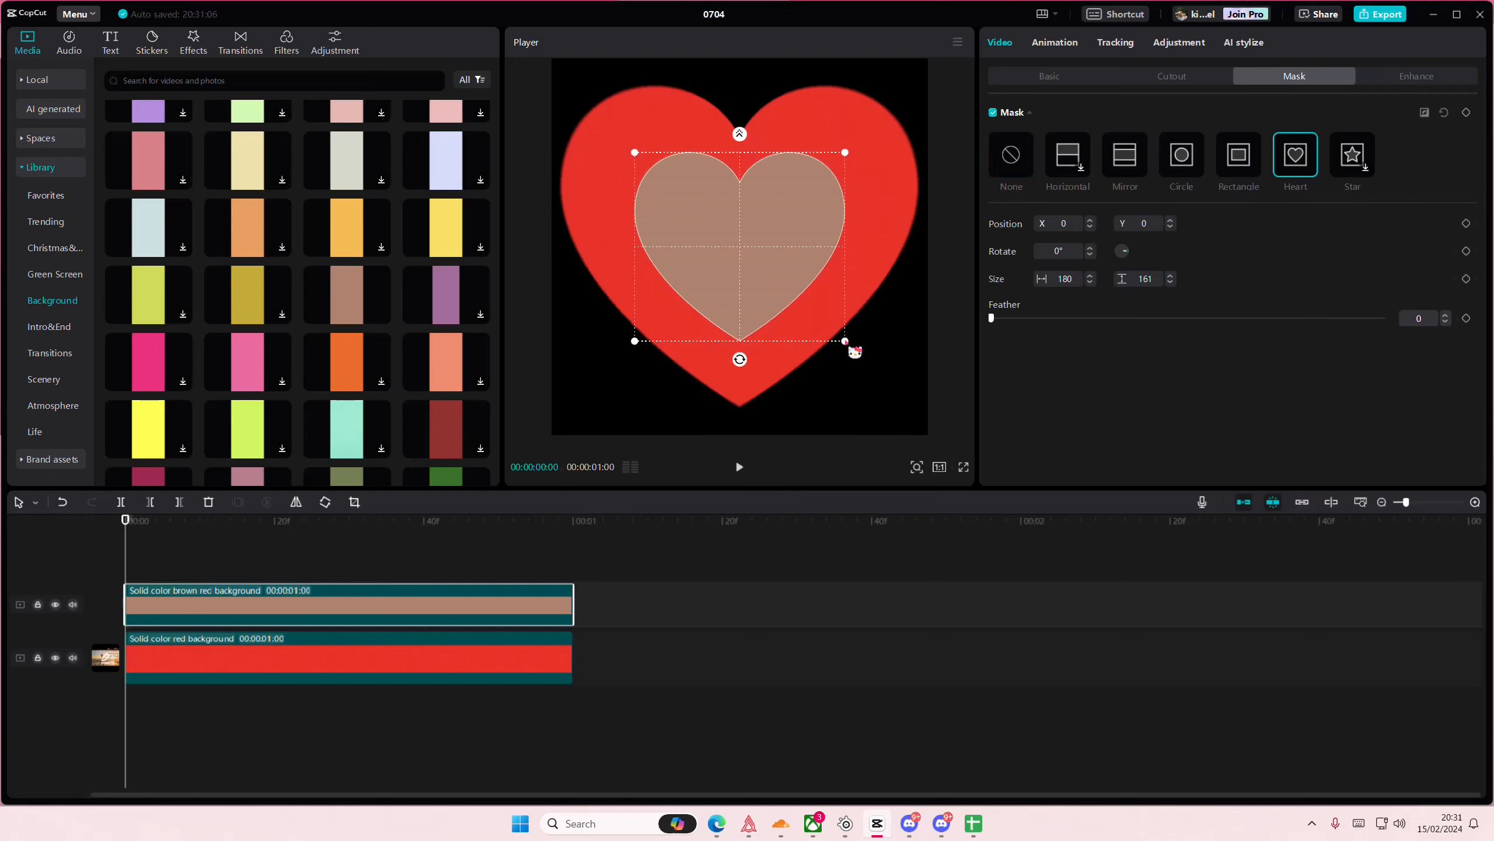
left_click_drag(854, 352, 894, 380)
- Add the black library clip on a track between the brown and red clips, enlarged to fill the frame
scroll(167, 350, "up", 5)
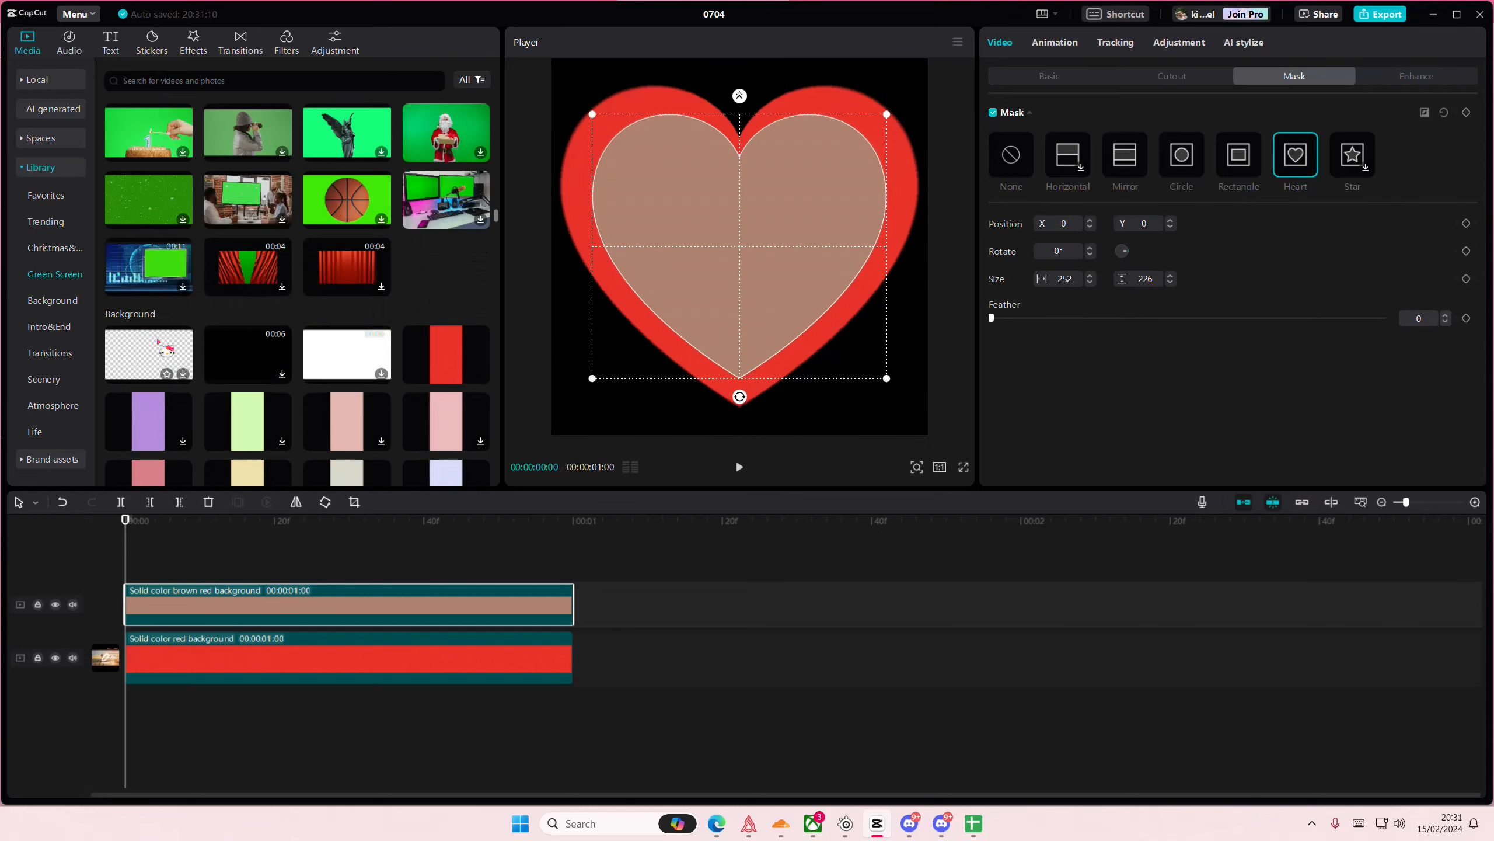
left_click_drag(241, 349, 123, 554)
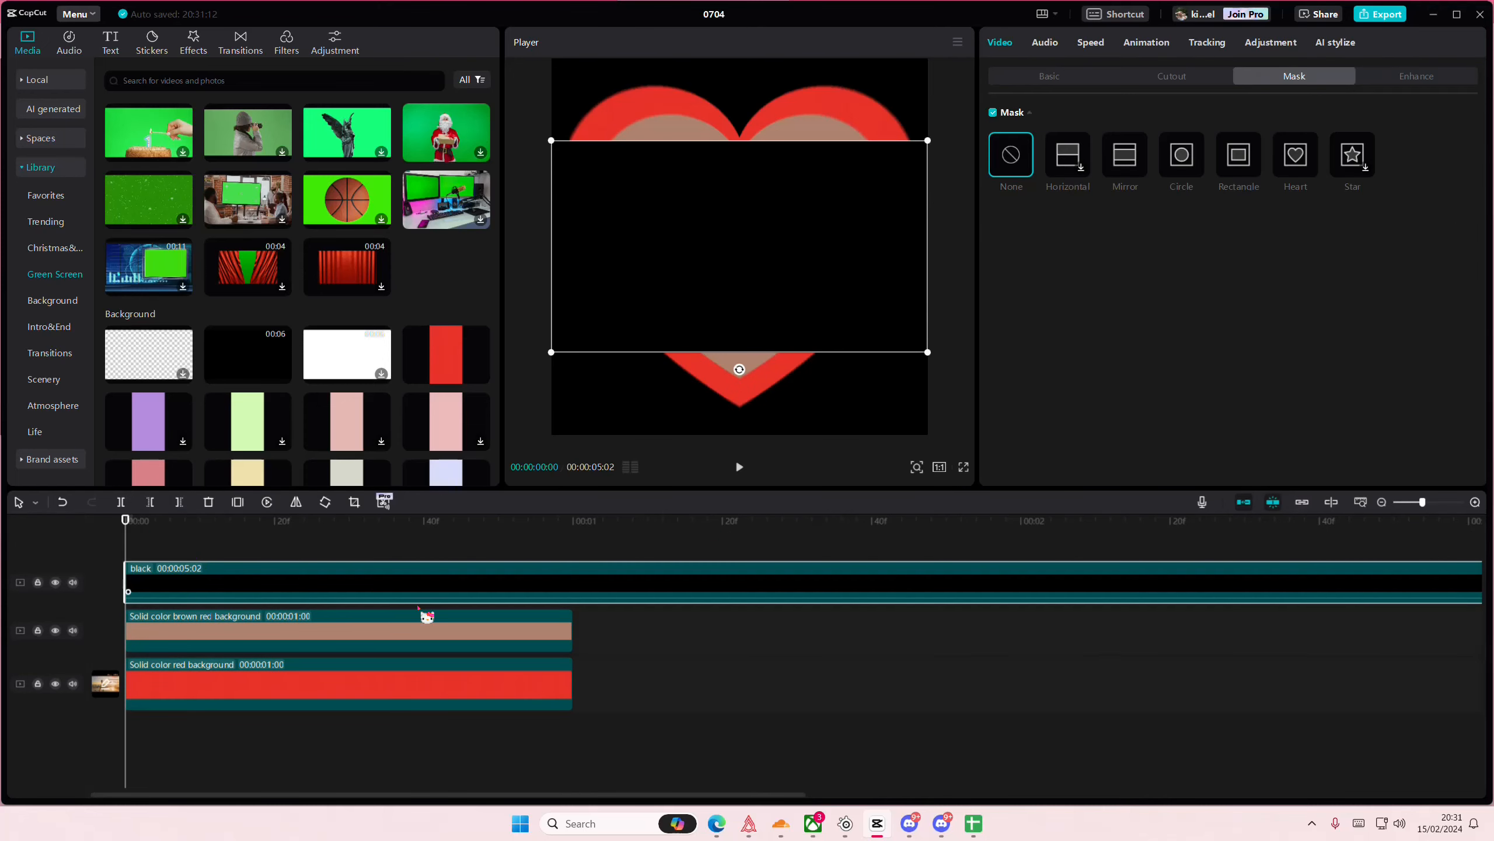
left_click_drag(382, 595, 349, 630)
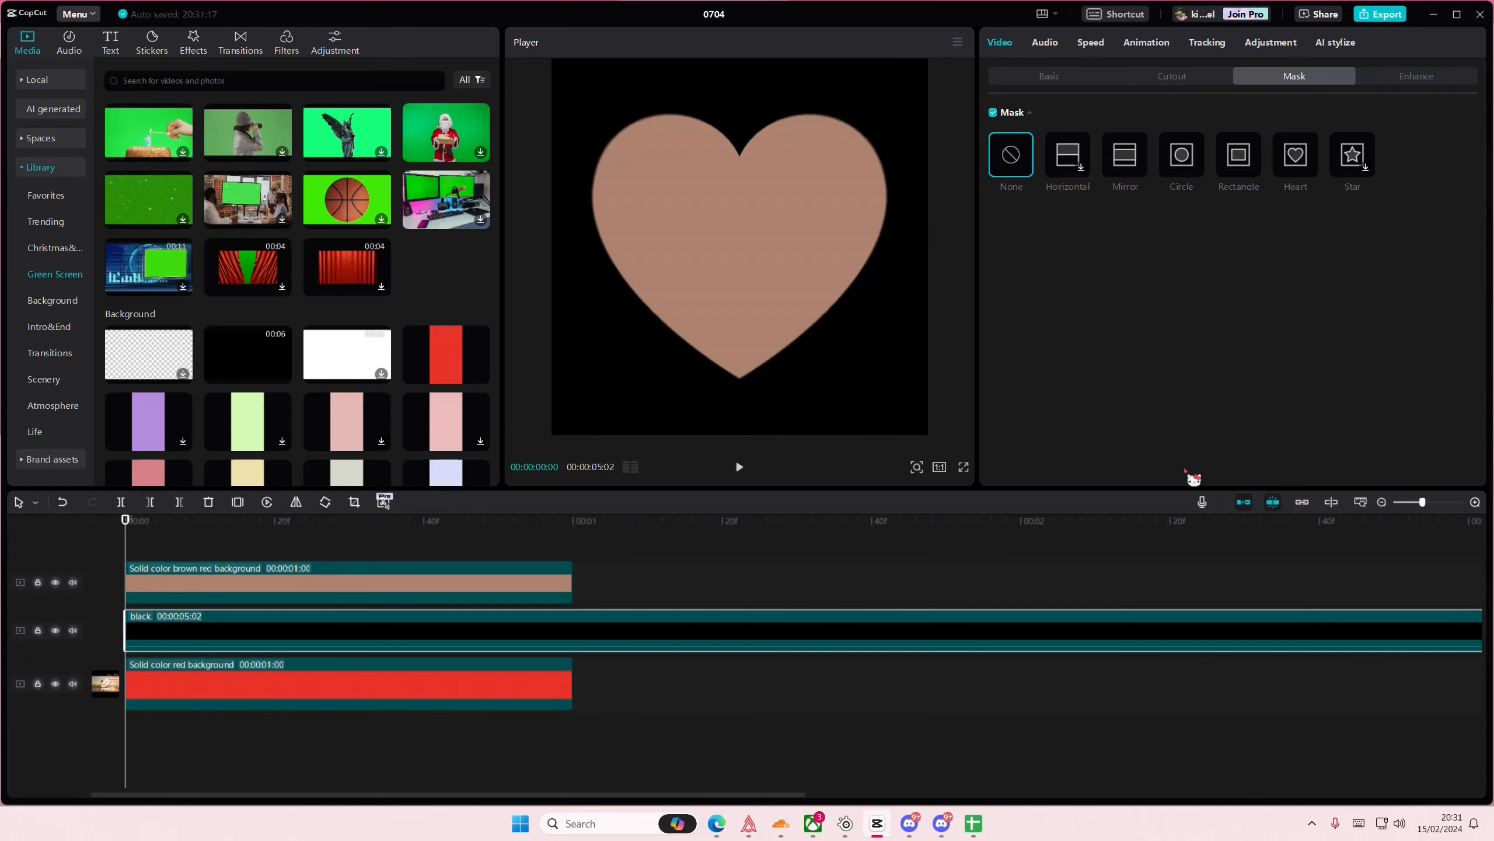
- Apply a heart mask to the black clip and enlarge it to about 827 × 742, slightly larger than the brown heart
left_click(1284, 174)
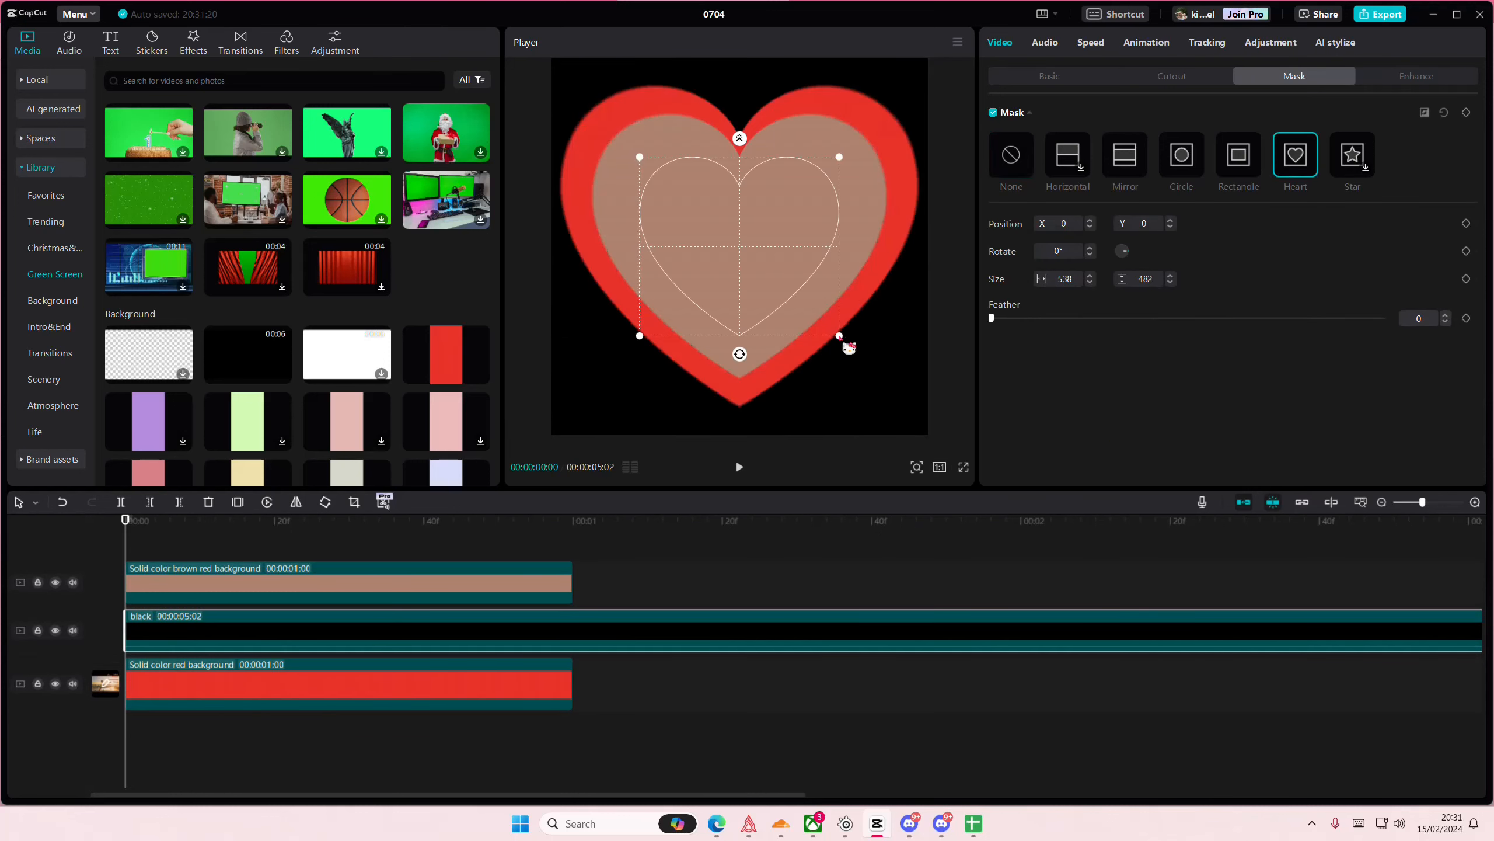
left_click_drag(841, 339, 894, 370)
left_click_drag(740, 94, 739, 91)
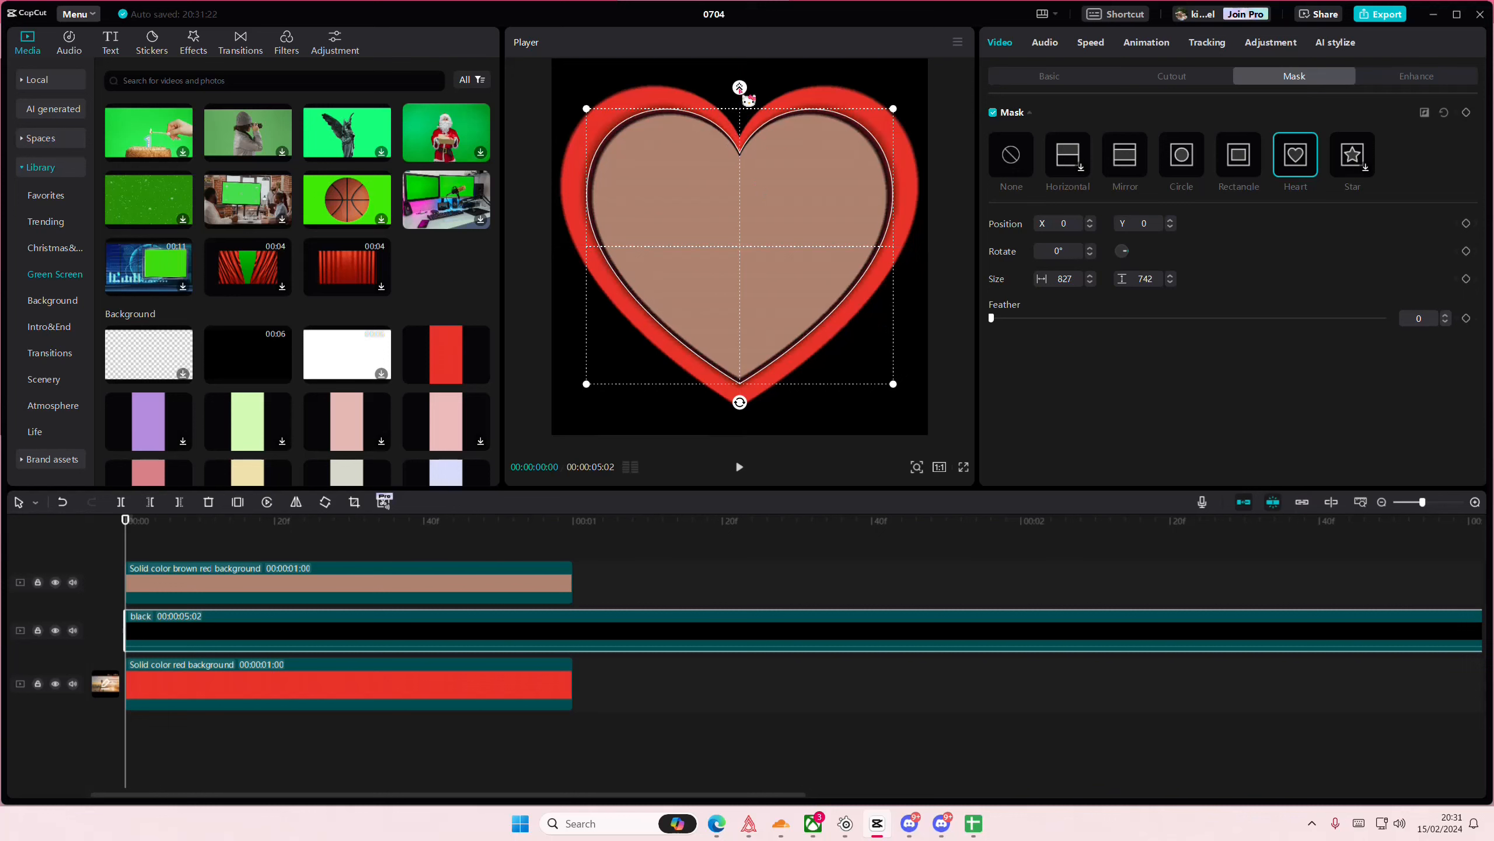
- Set the black clip's mask feather to 19 and return the playhead to the start
left_click(244, 548)
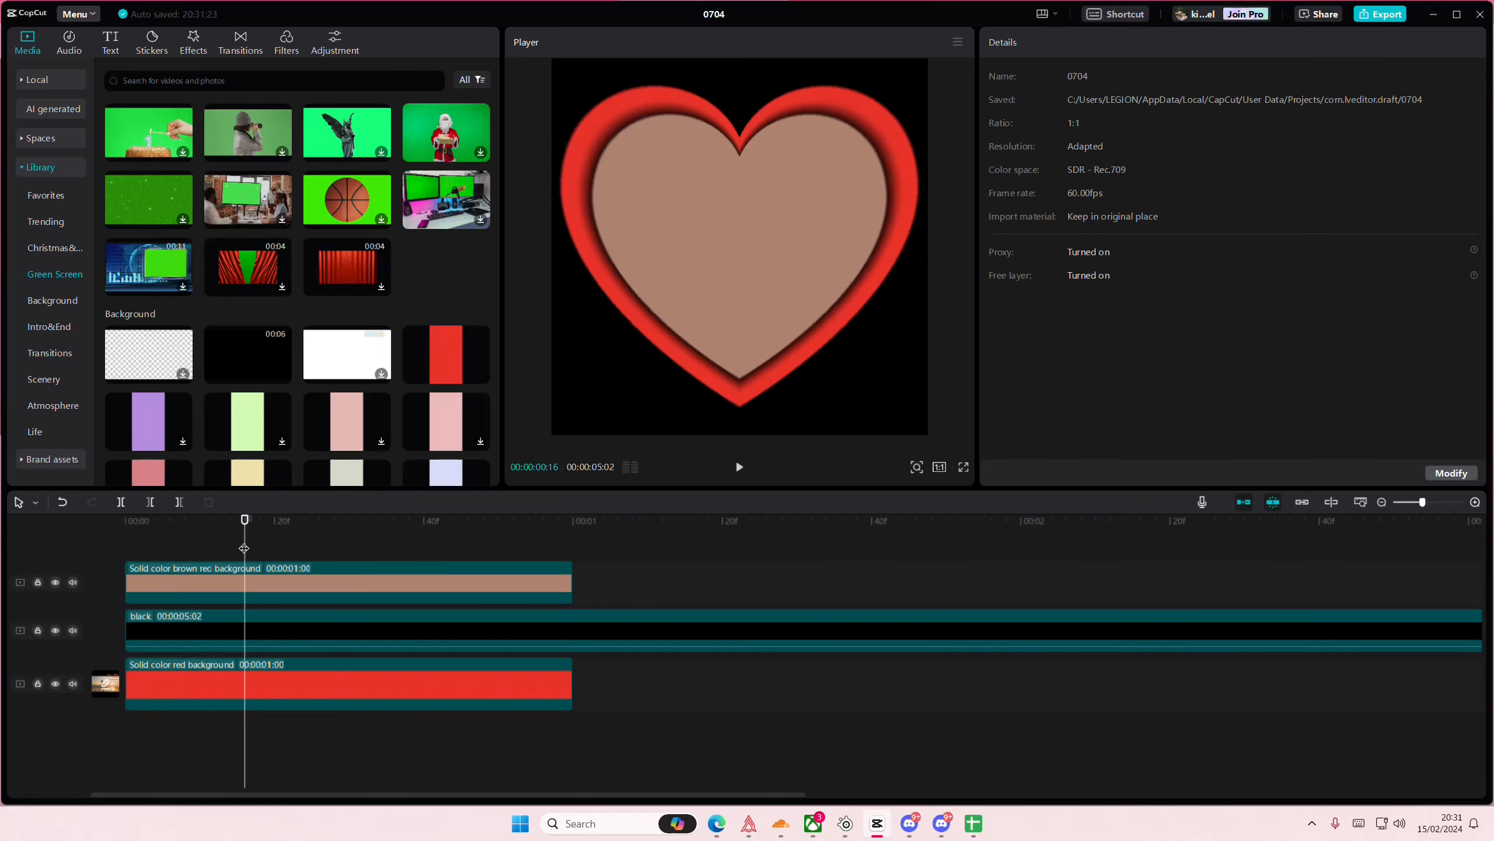
left_click(305, 637)
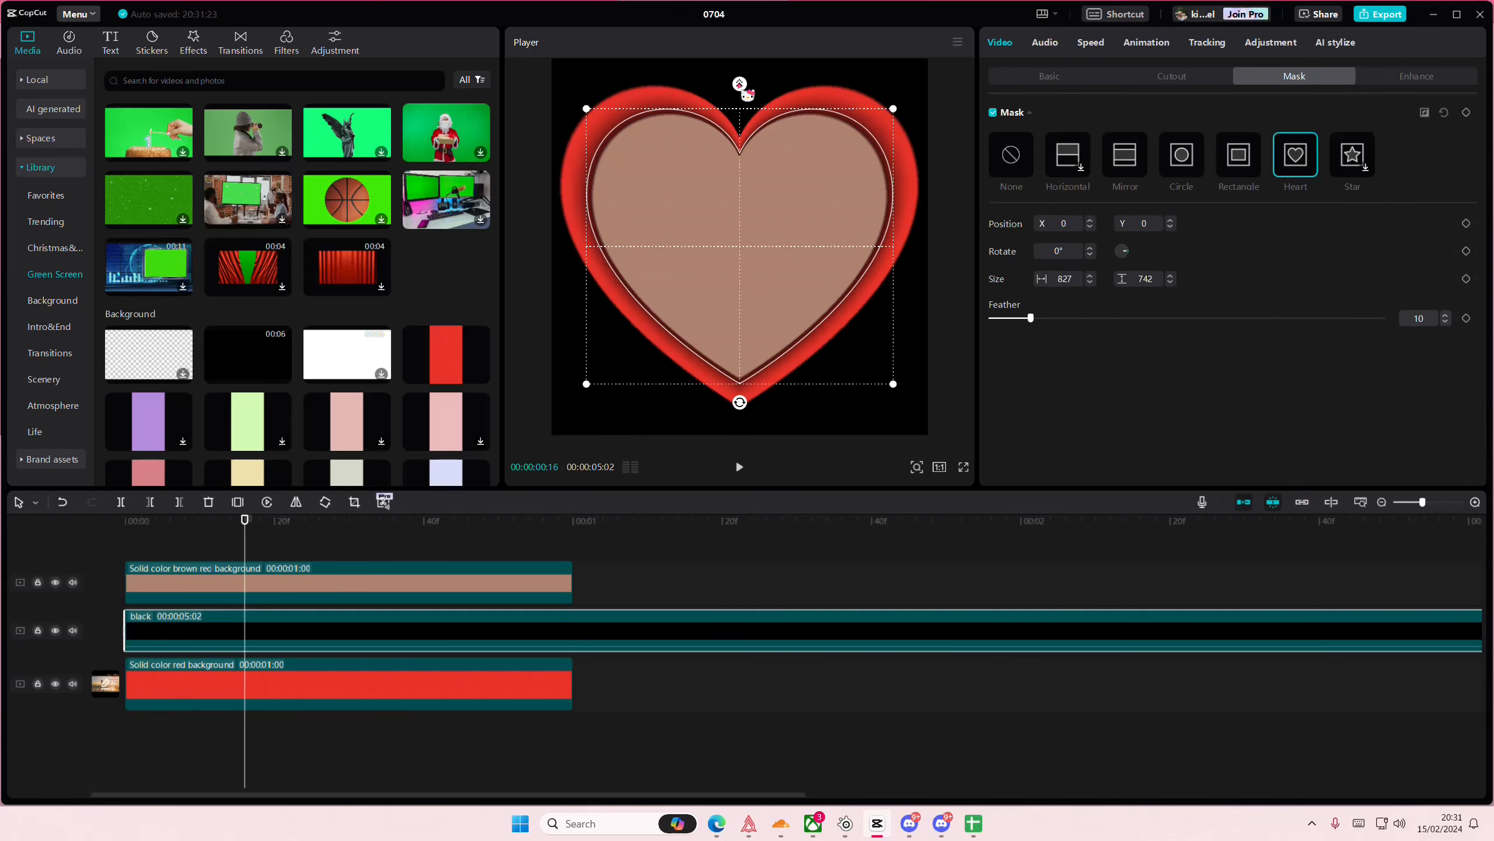
left_click(195, 550)
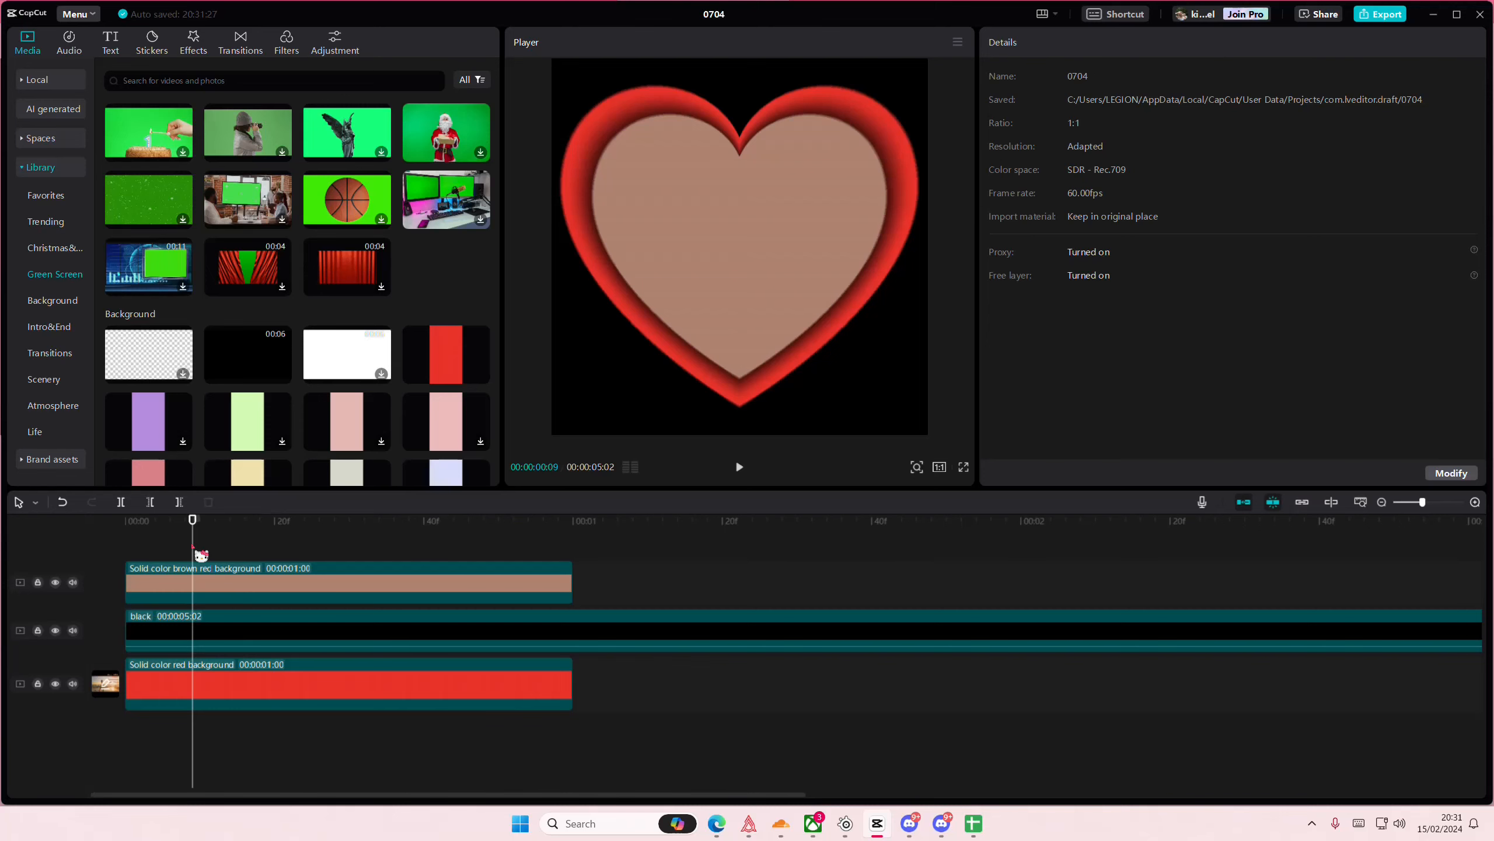
left_click(544, 662)
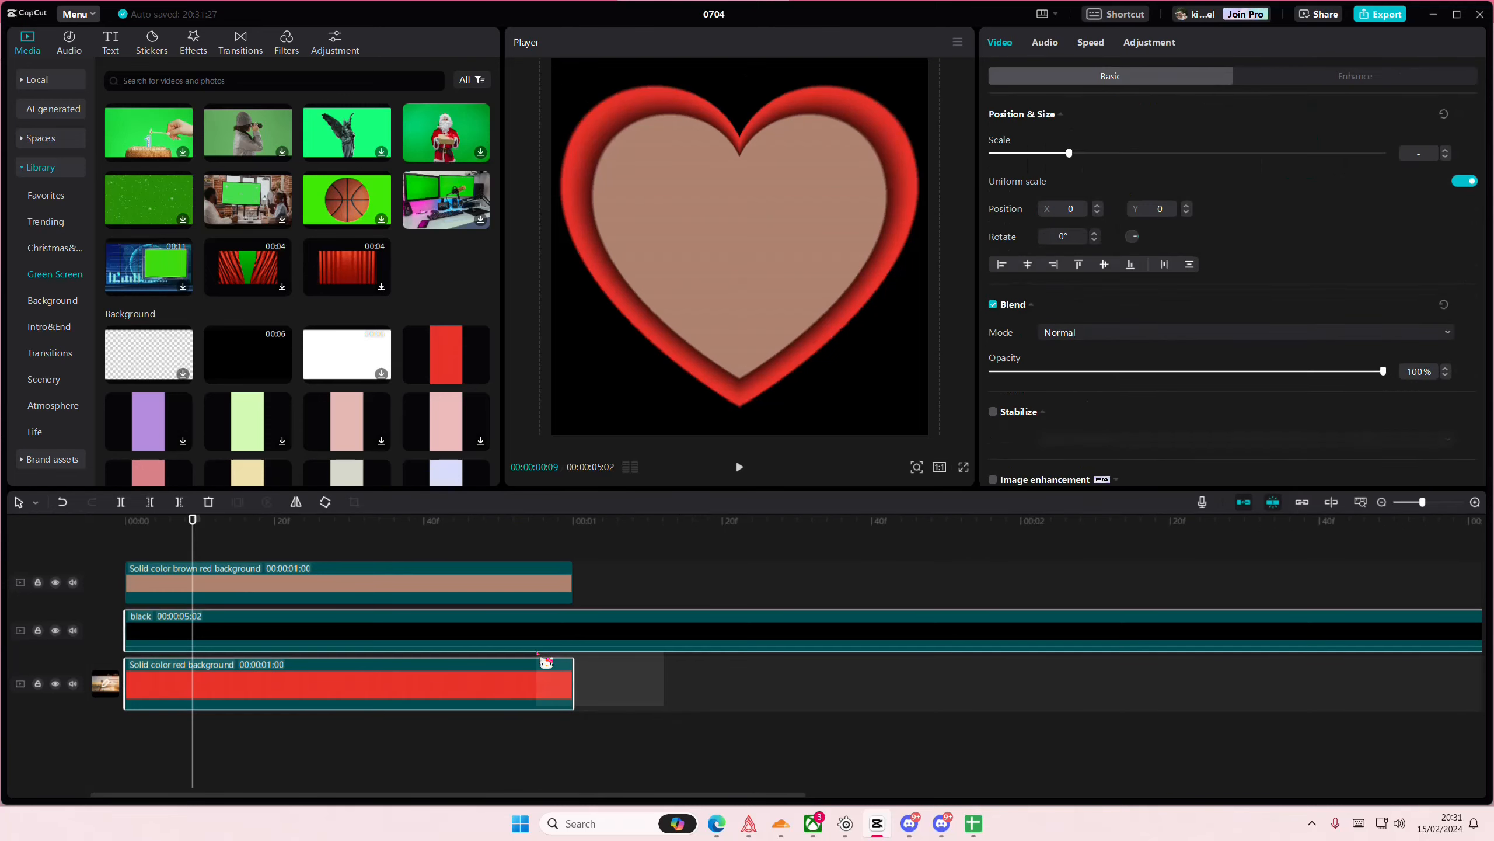
left_click(619, 683)
left_click_drag(468, 548, 125, 533)
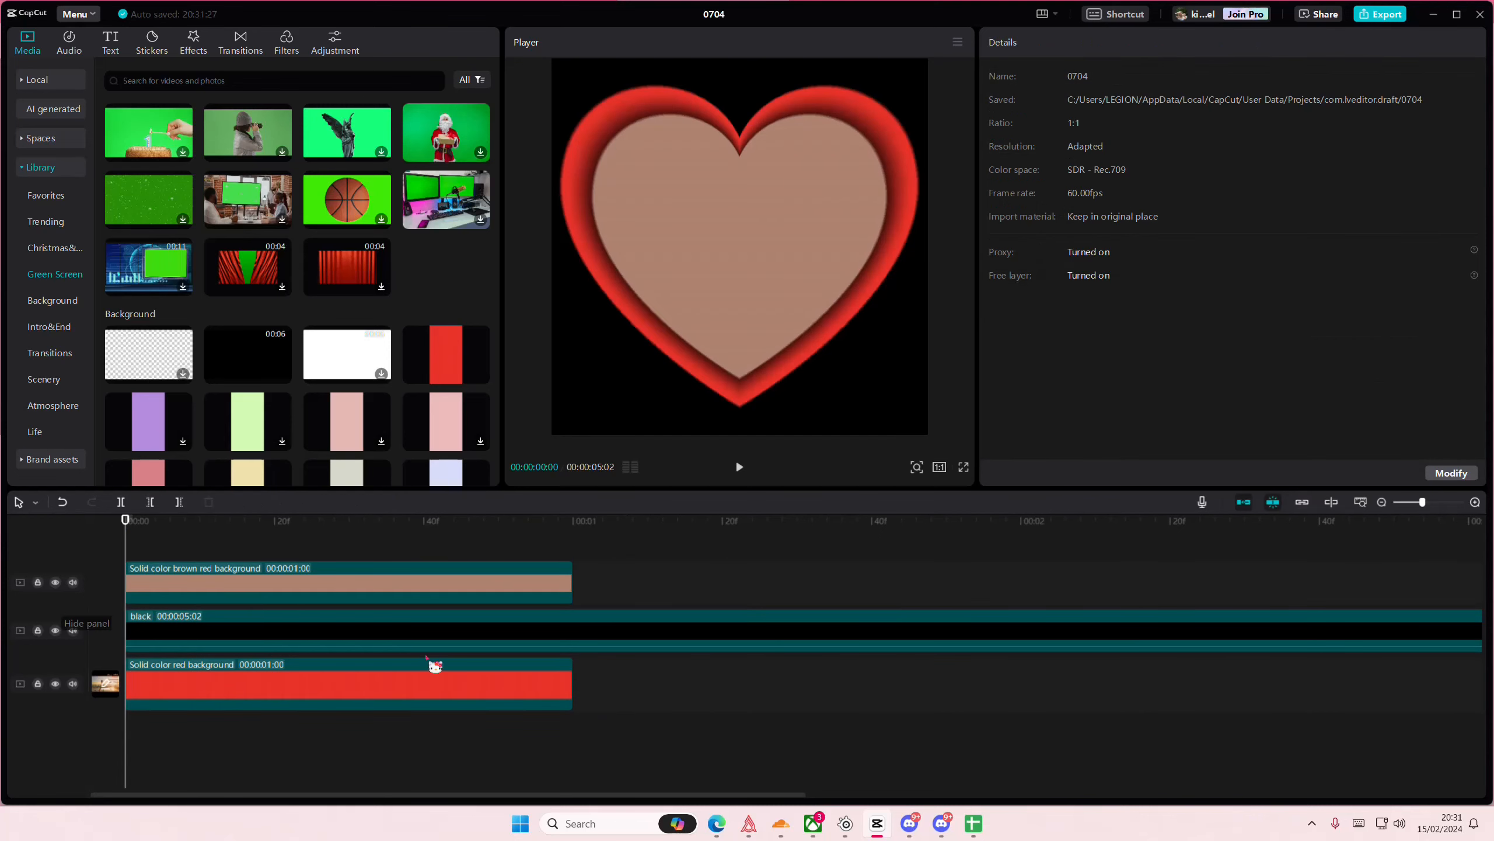
- Move the black clip above the brown clip and enlarge its heart mask to about 871 × 781
left_click_drag(386, 621, 327, 547)
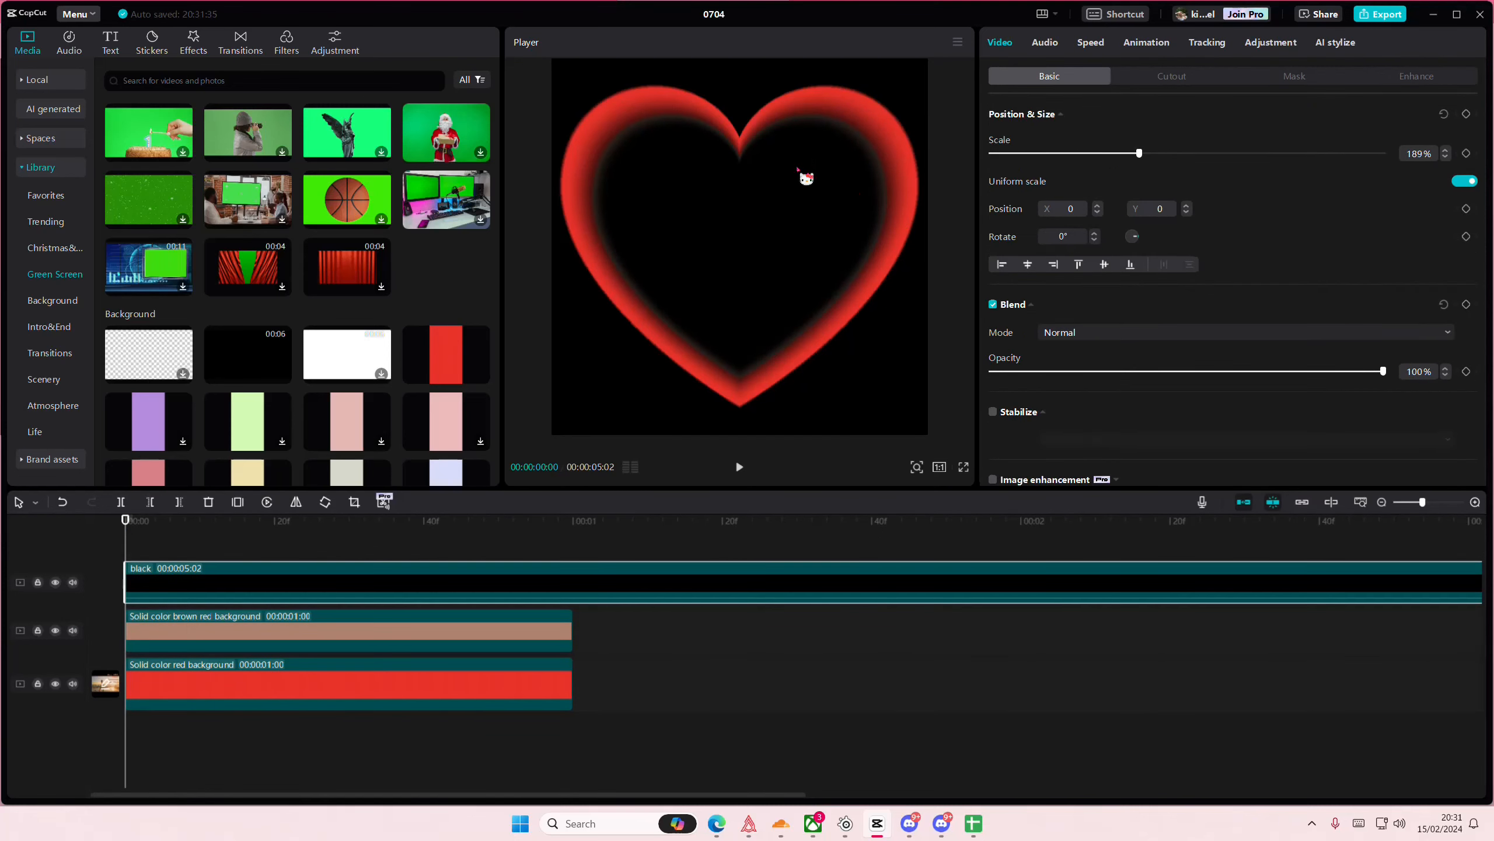
left_click(1317, 78)
left_click_drag(910, 118, 914, 114)
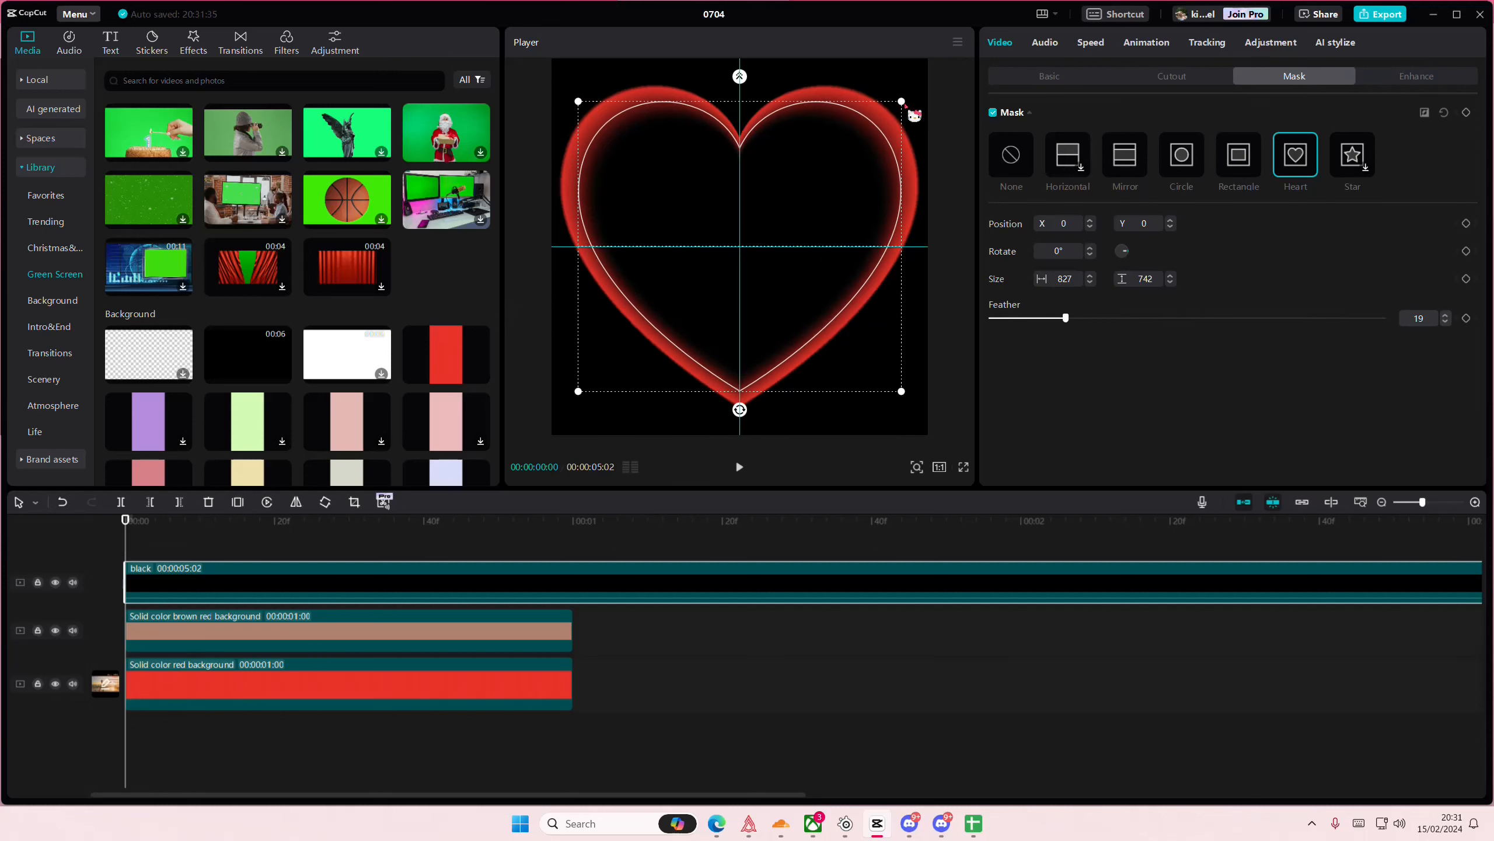
- Turn the black clip into a compound clip and apply an inverted heart mask to it
right_click(512, 582)
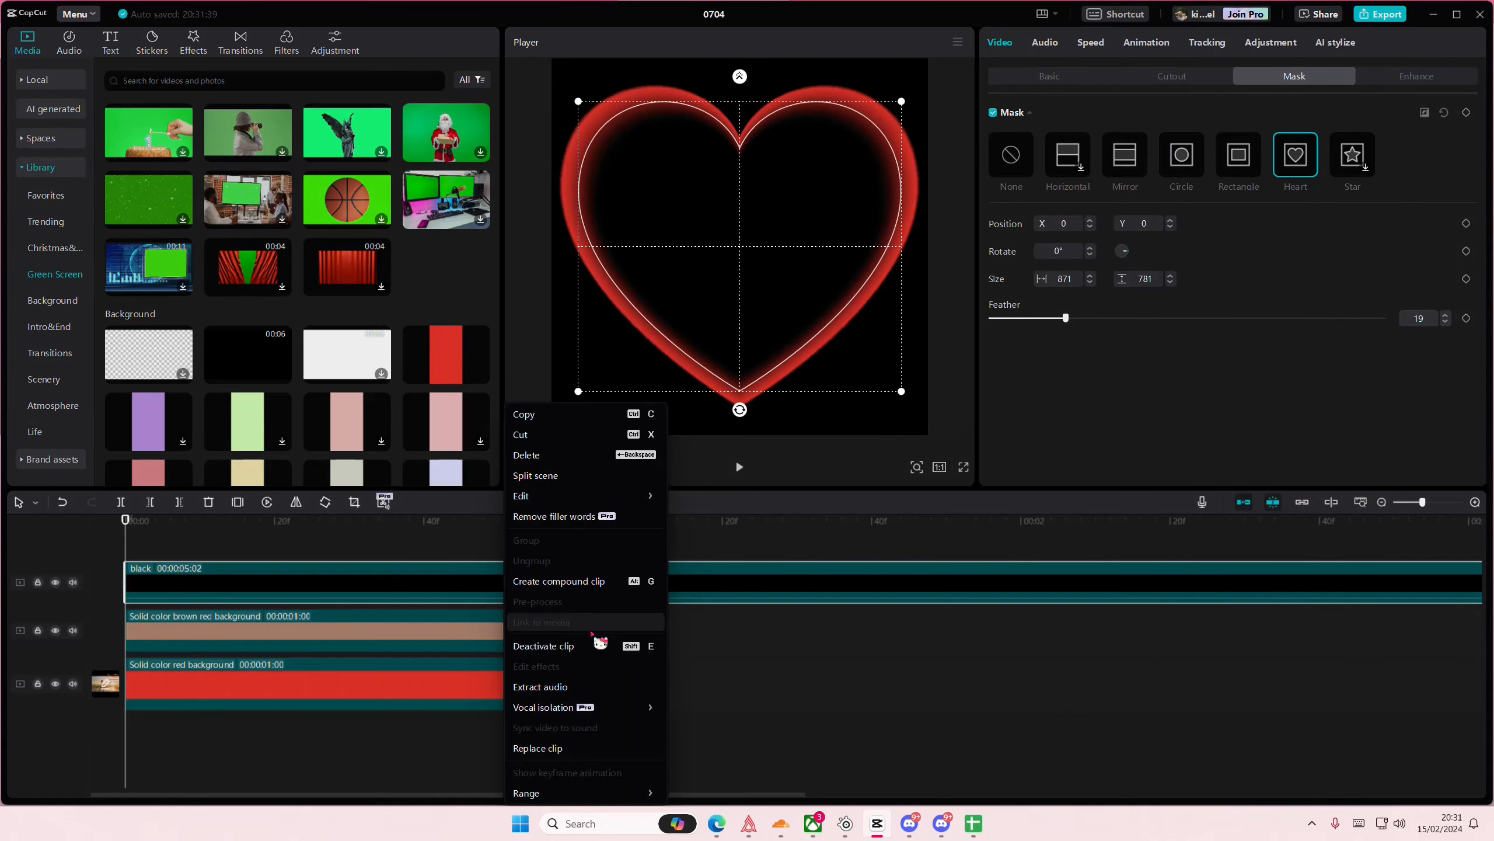
left_click(617, 567)
left_click(1295, 177)
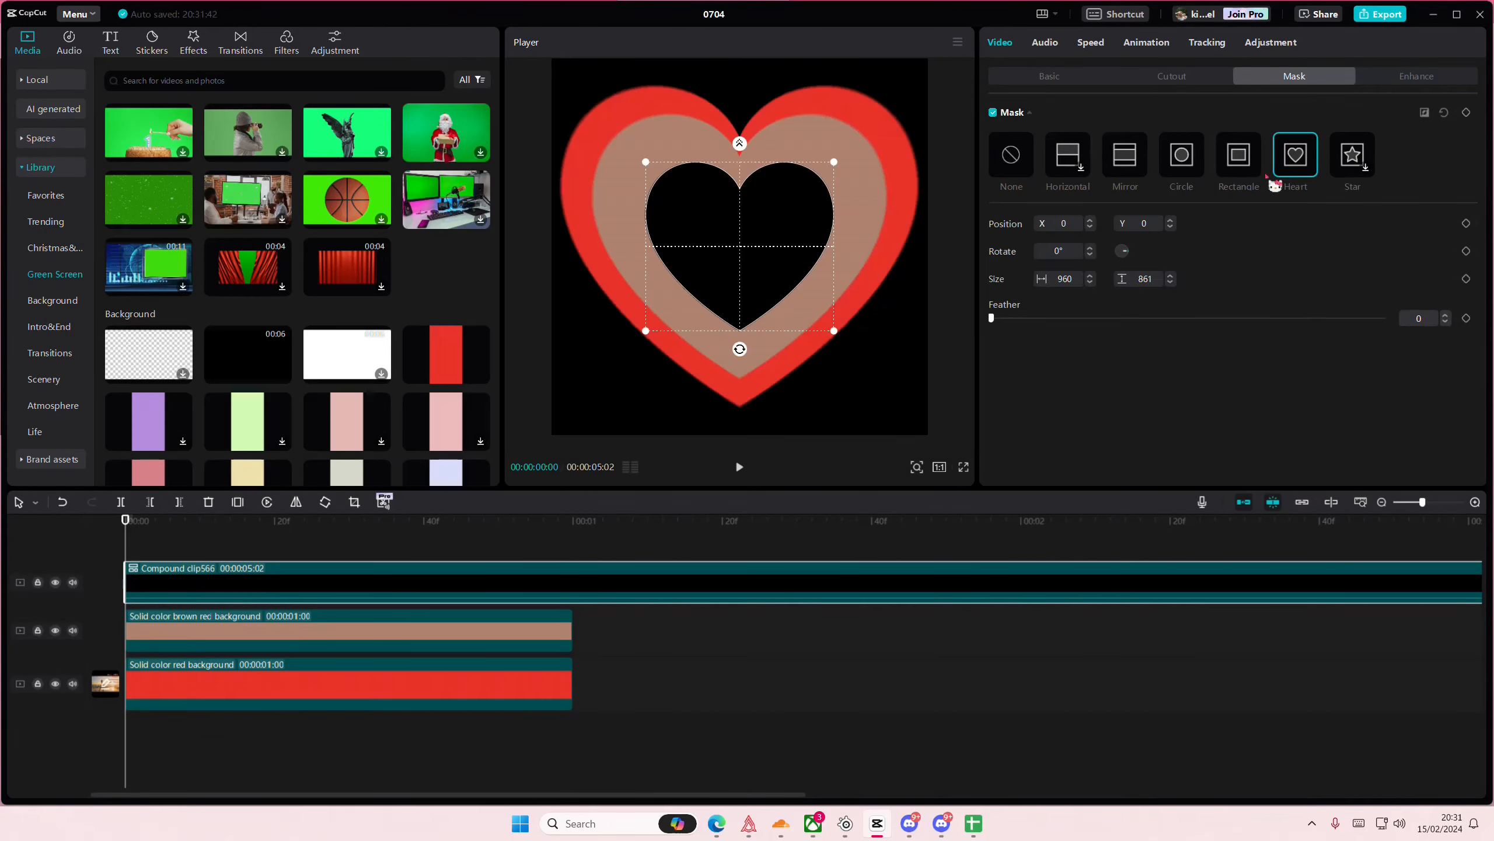
left_click(1424, 112)
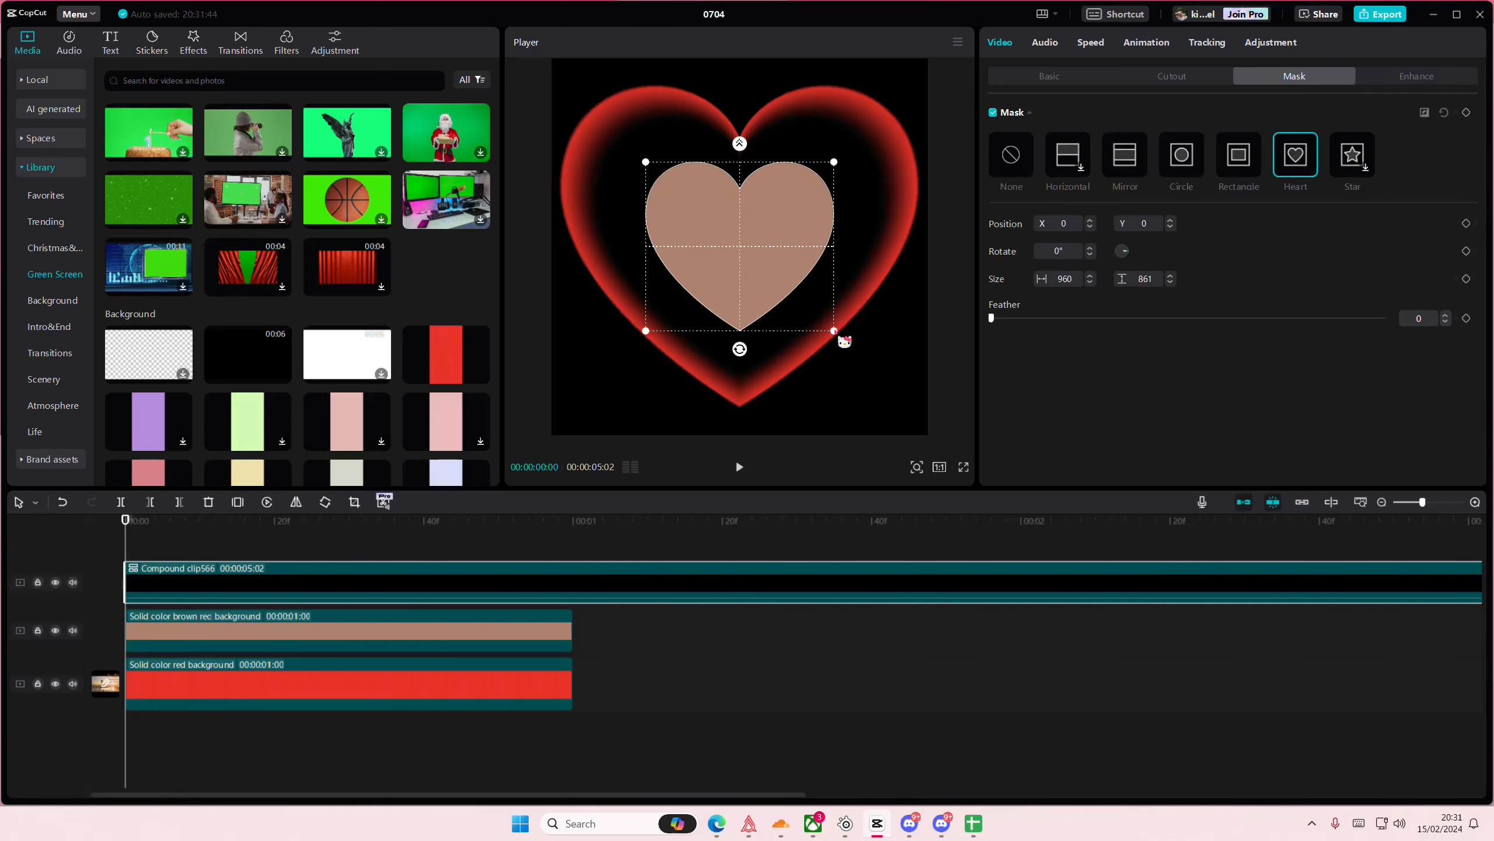
- Enlarge the compound clip's inverted heart mask to about 1395 × 1251 and set its feather to 18
left_click_drag(834, 339, 883, 372)
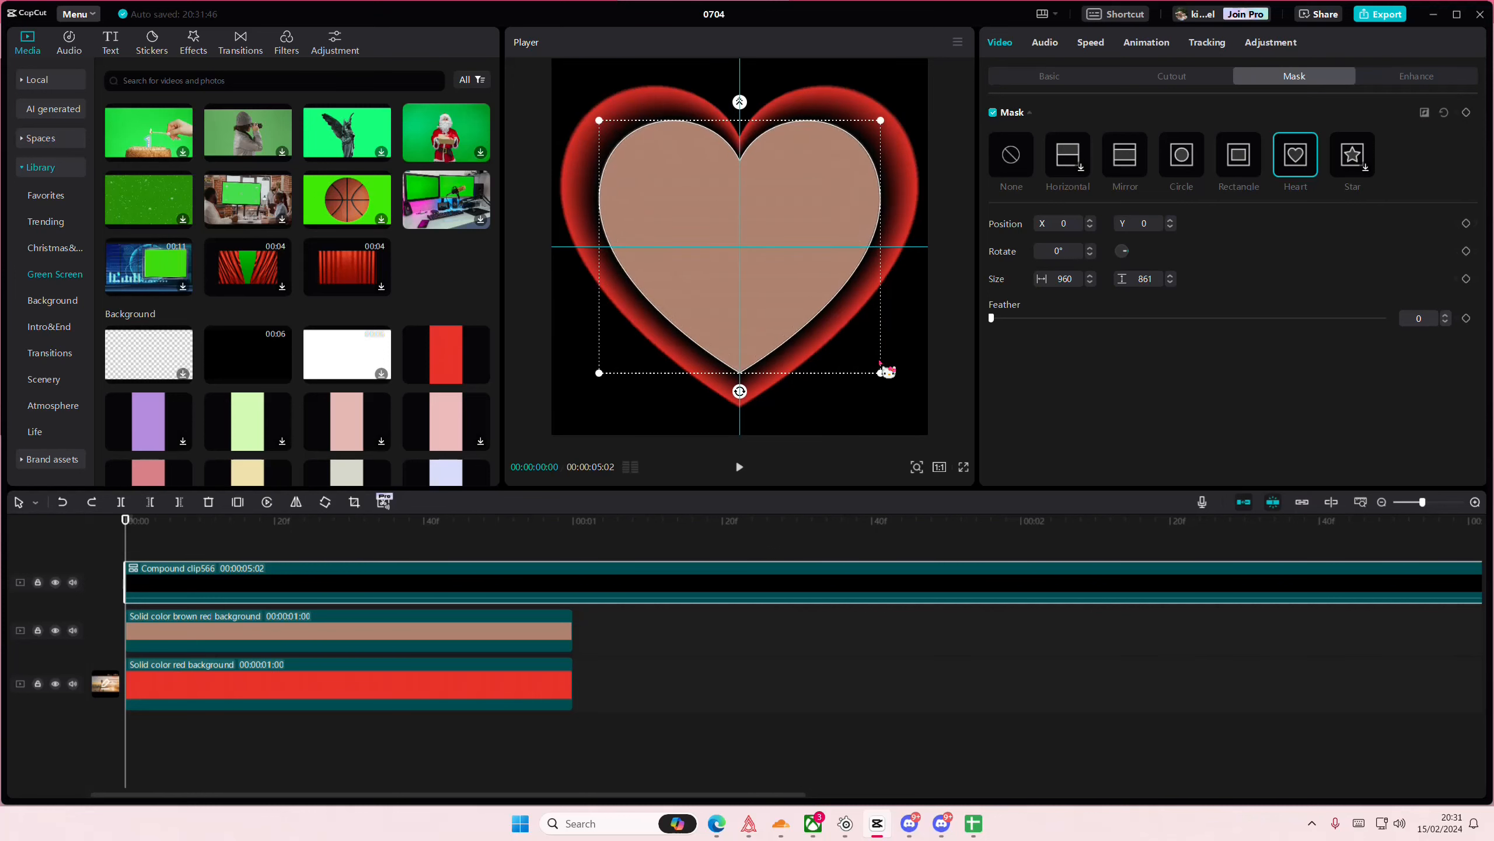
left_click_drag(746, 110, 772, 115)
left_click_drag(882, 128, 879, 134)
left_click(314, 540)
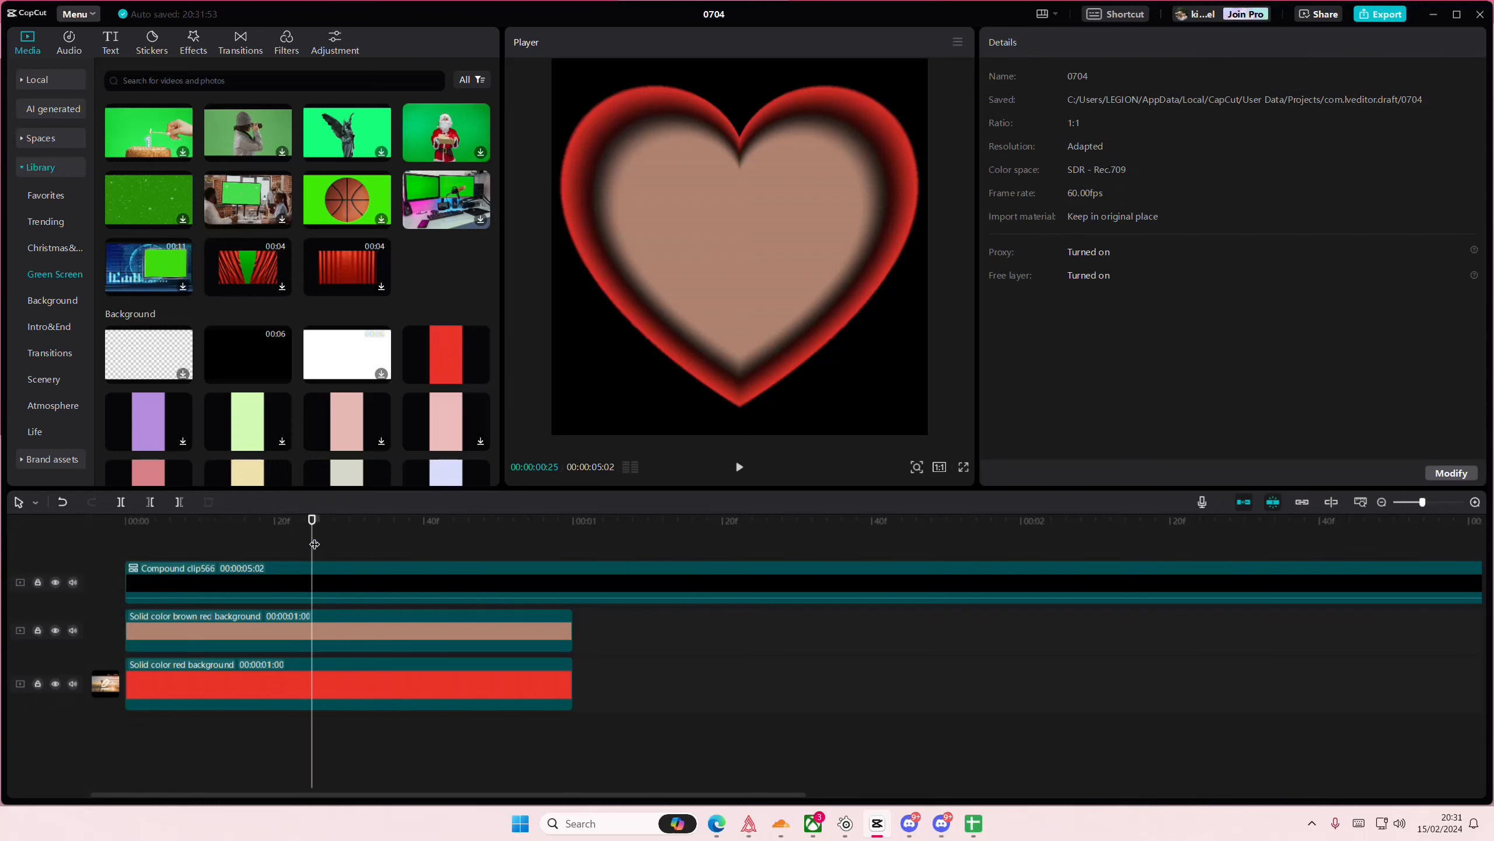
- Trim the compound clip's end to the 1-second mark, level with the other clips, and return the playhead to the start
left_click_drag(314, 541, 574, 588)
left_click(574, 588)
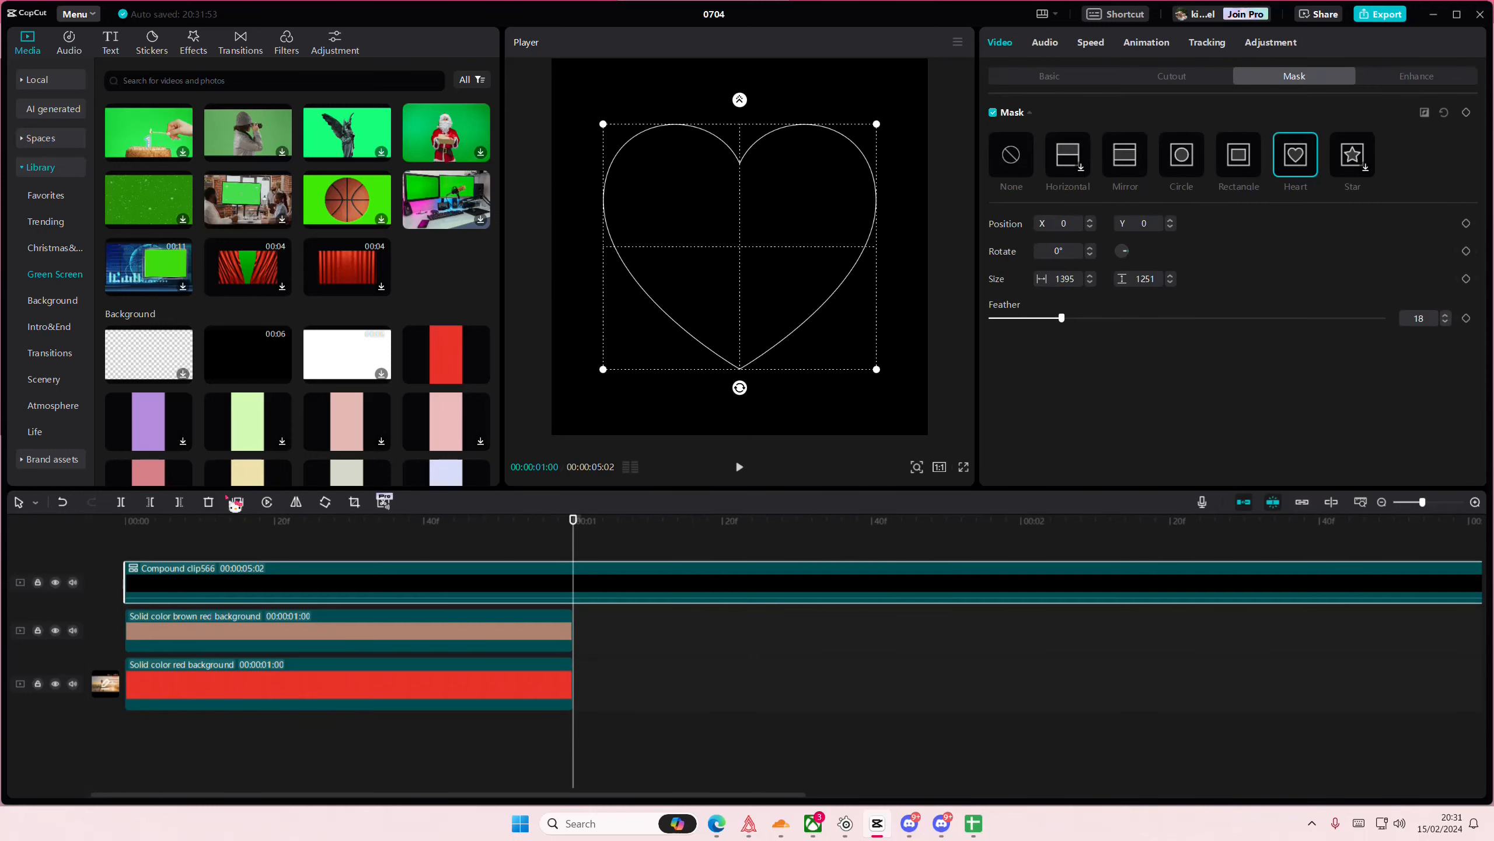
left_click(182, 503)
left_click_drag(206, 522, 63, 515)
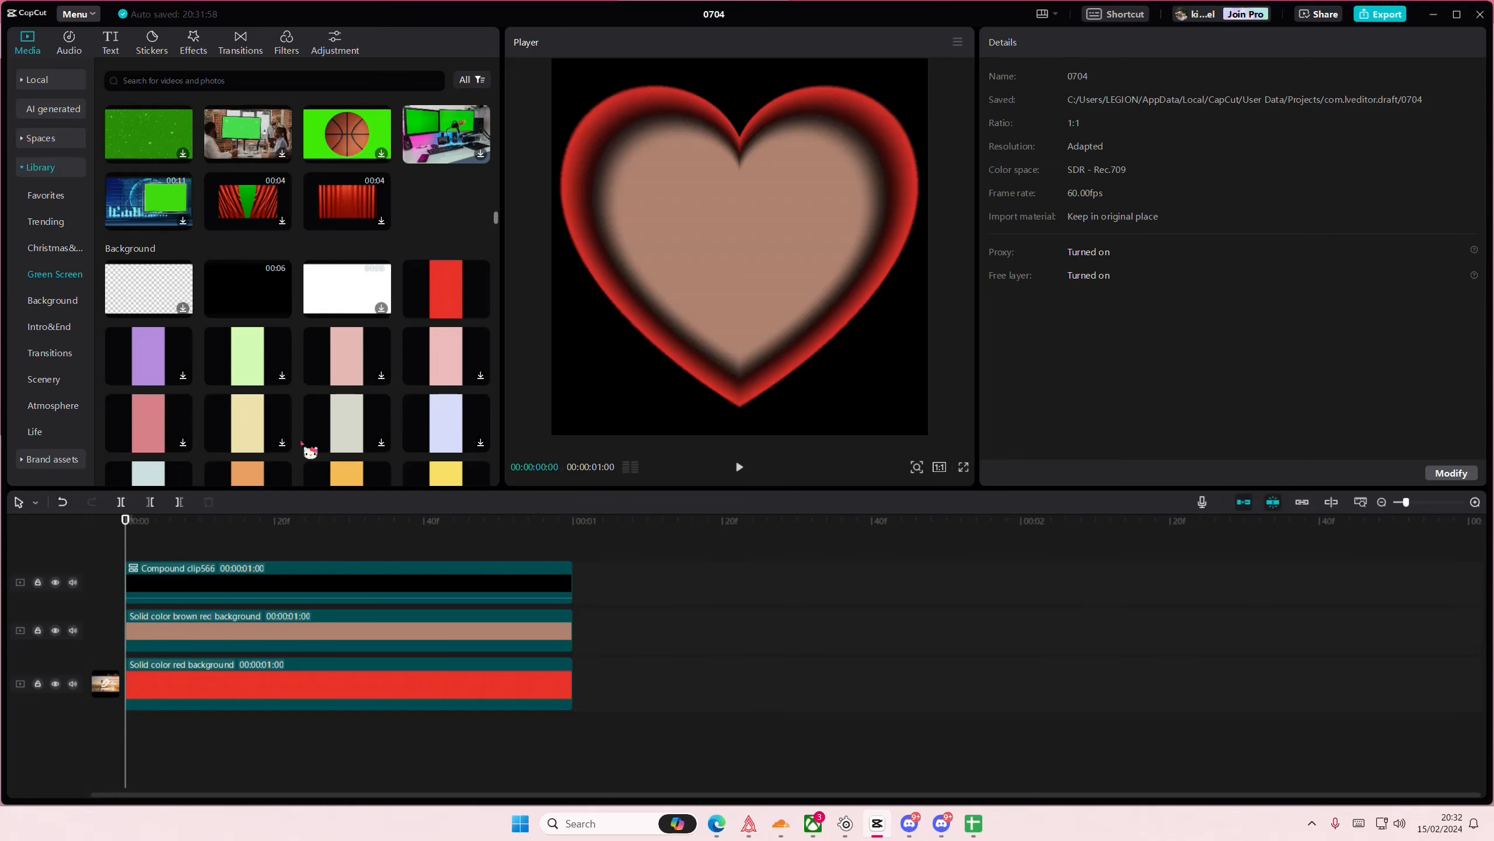
- Add another black library clip on a new track above the compound clip and enlarge it to cover the frame
mouse_move(226, 344)
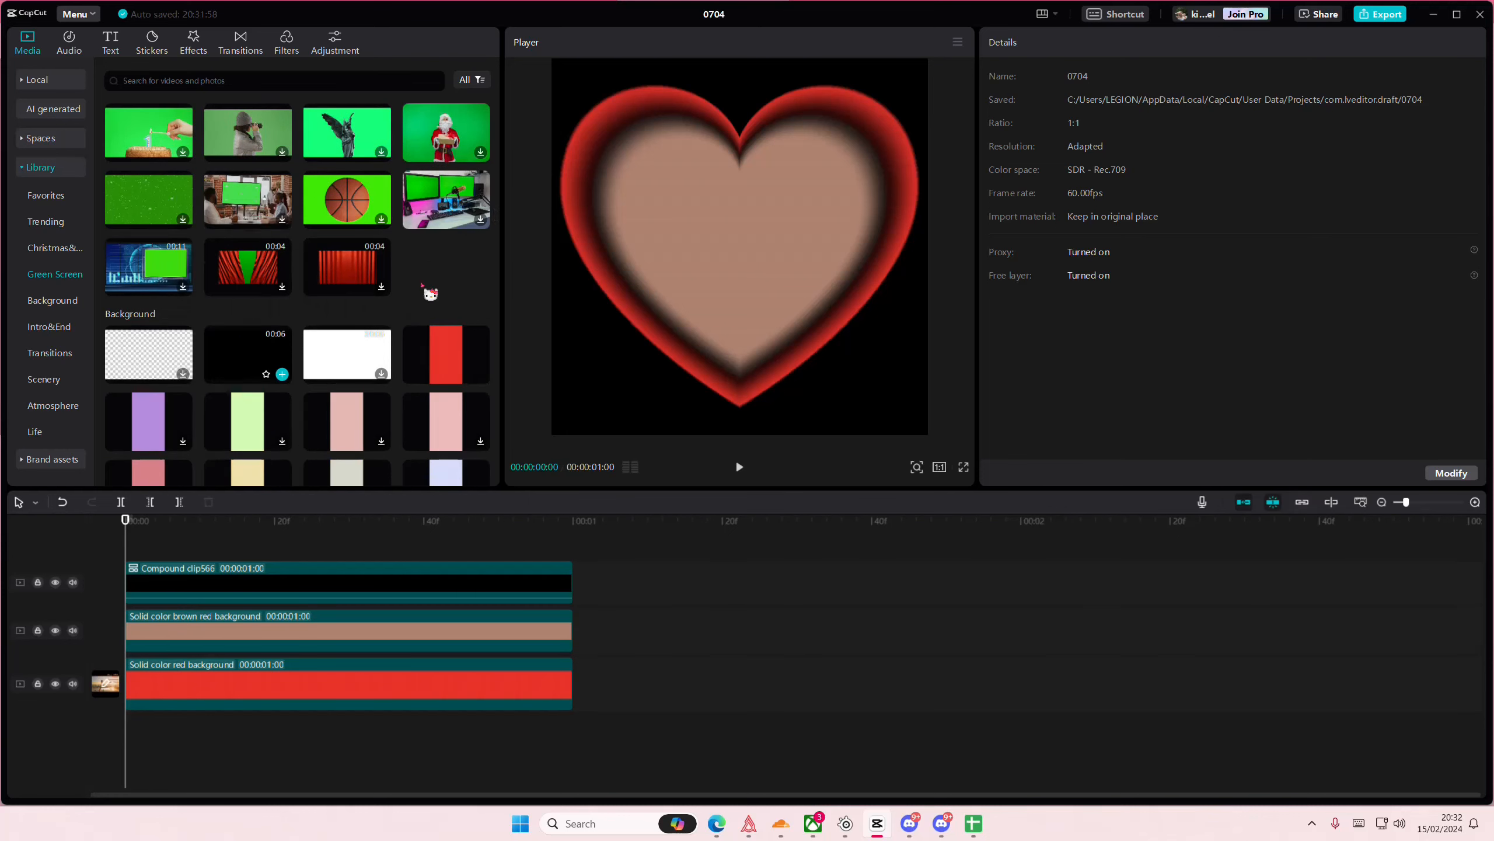
left_click_drag(227, 364, 112, 557)
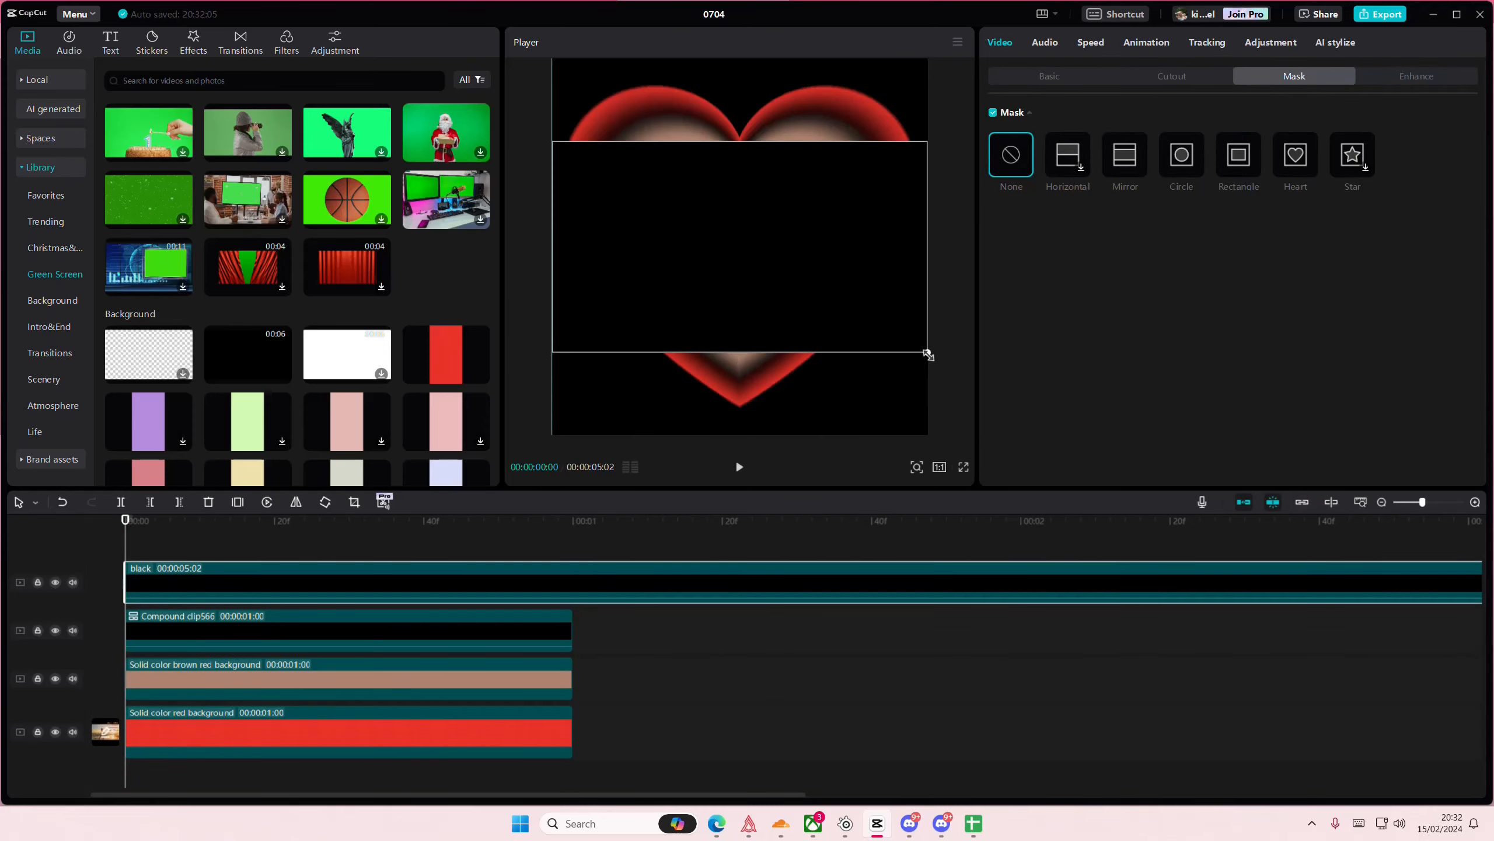
left_click_drag(928, 352, 1130, 412)
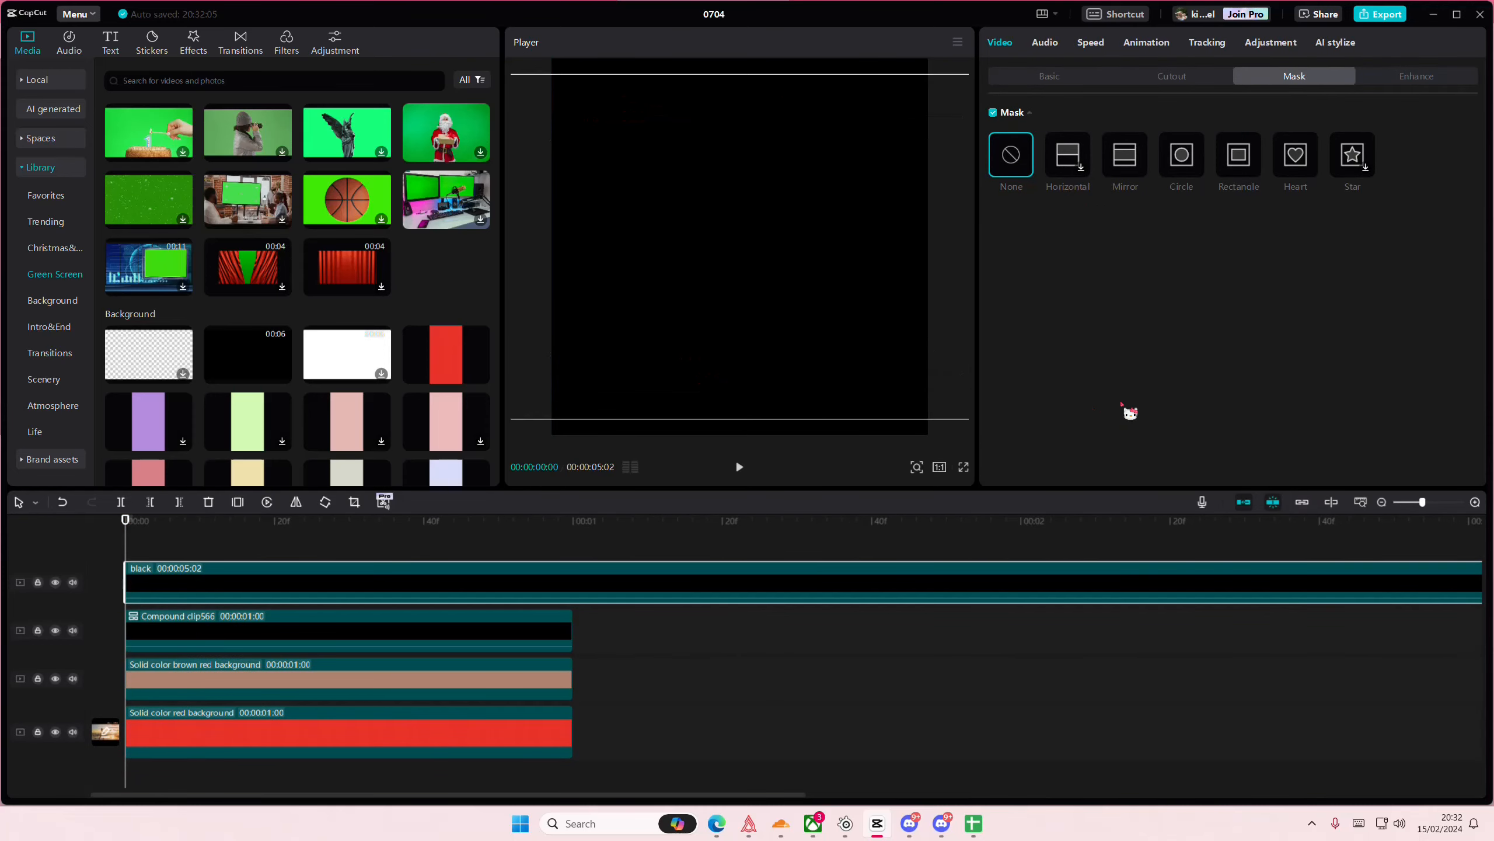
- Apply a rectangle mask of about 219 × 228 to the new black clip, rotated -21° and positioned at about X -223, Y 155
left_click(1239, 154)
left_click_drag(903, 266, 823, 266)
left_click_drag(824, 335, 685, 218)
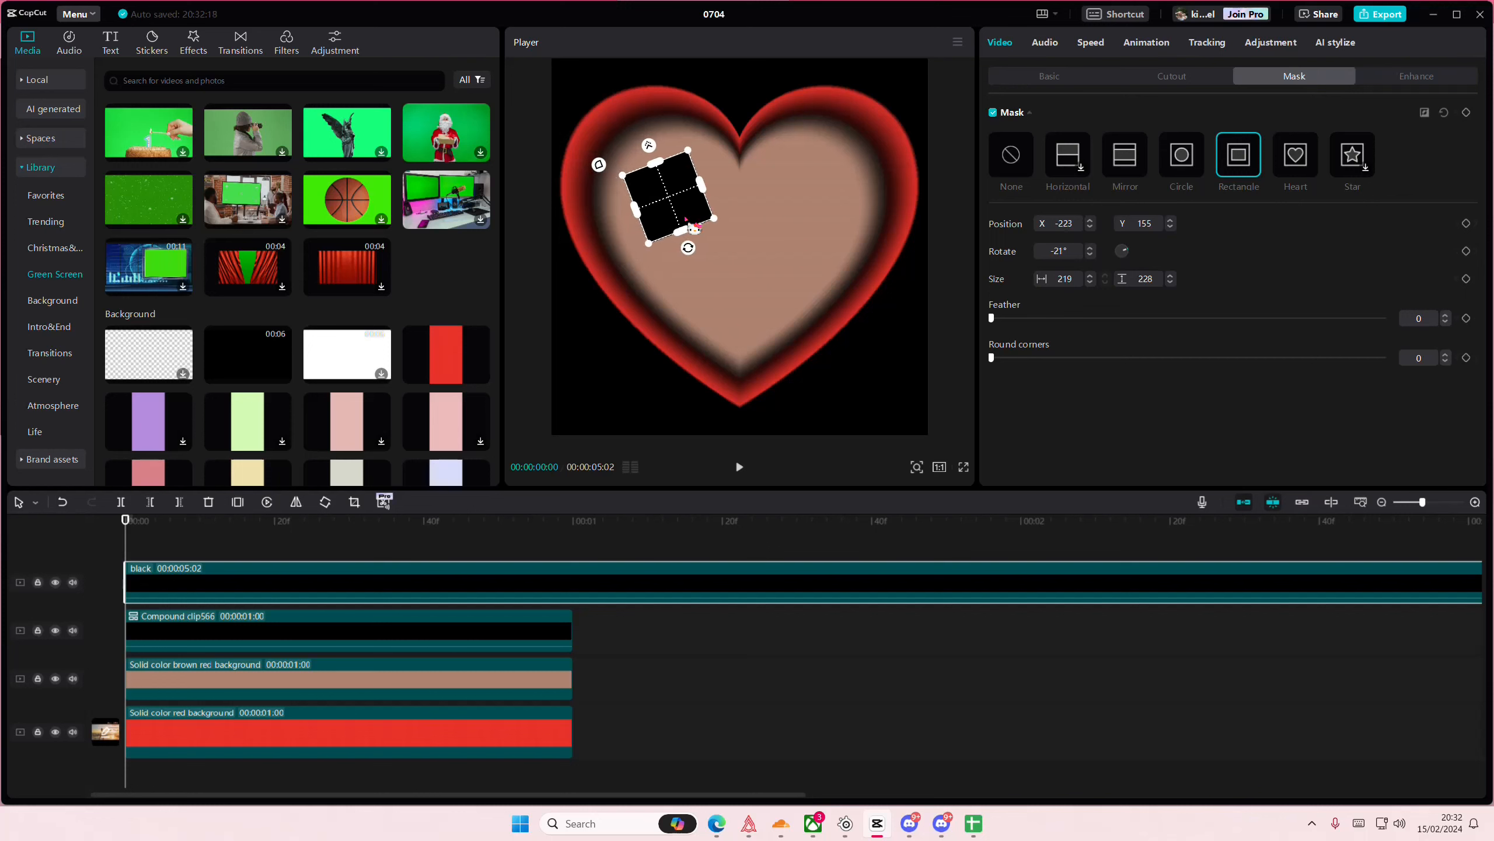
scroll(411, 407, "down", 1)
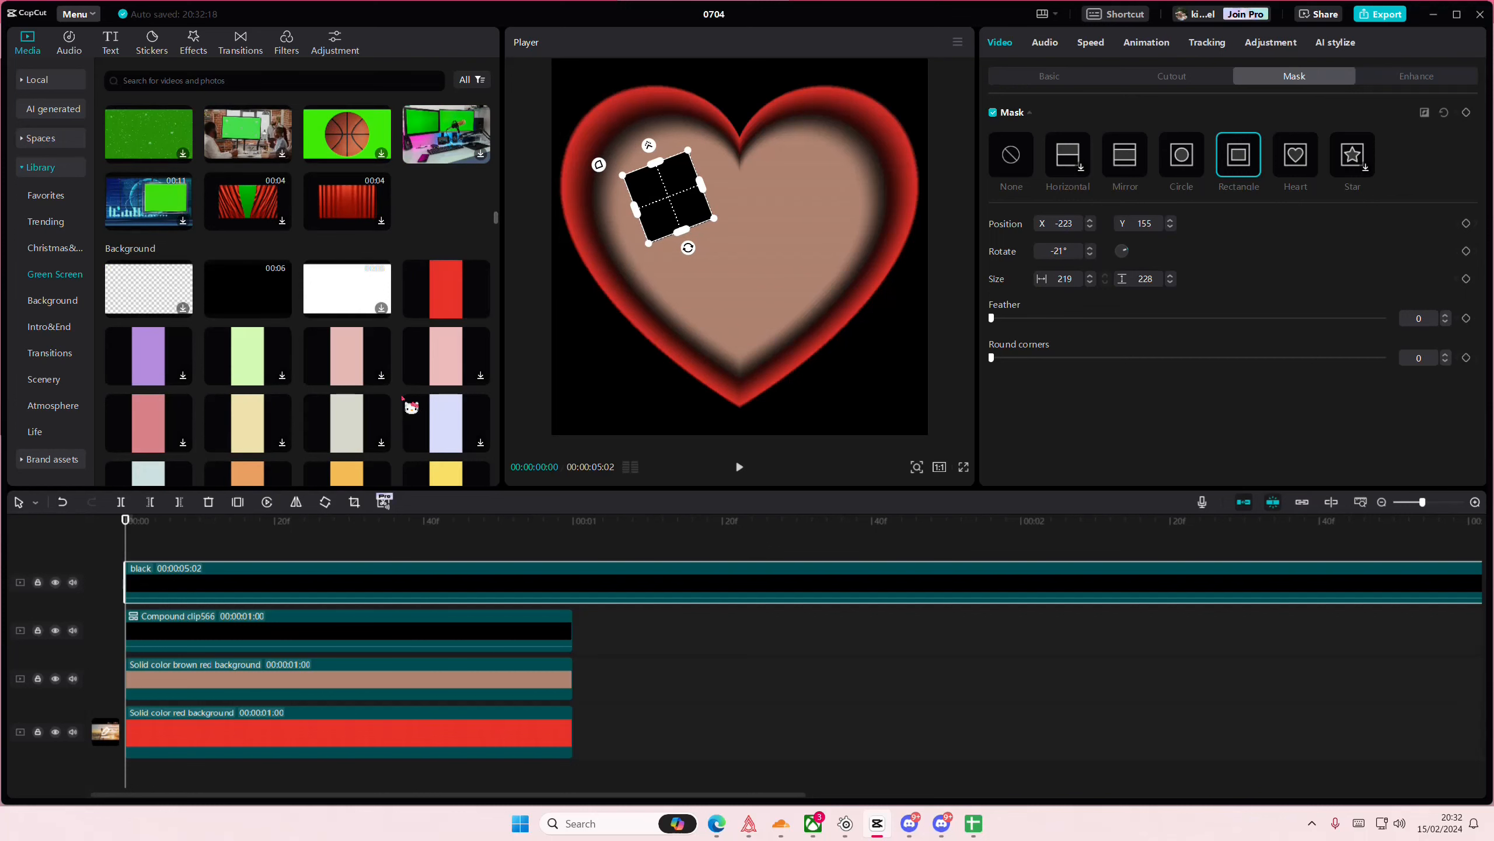
- Duplicate the masked black clip on a new track and give it a heart mask of about 289 × 260 at about X -24, Y -135
key("ctrl+v")
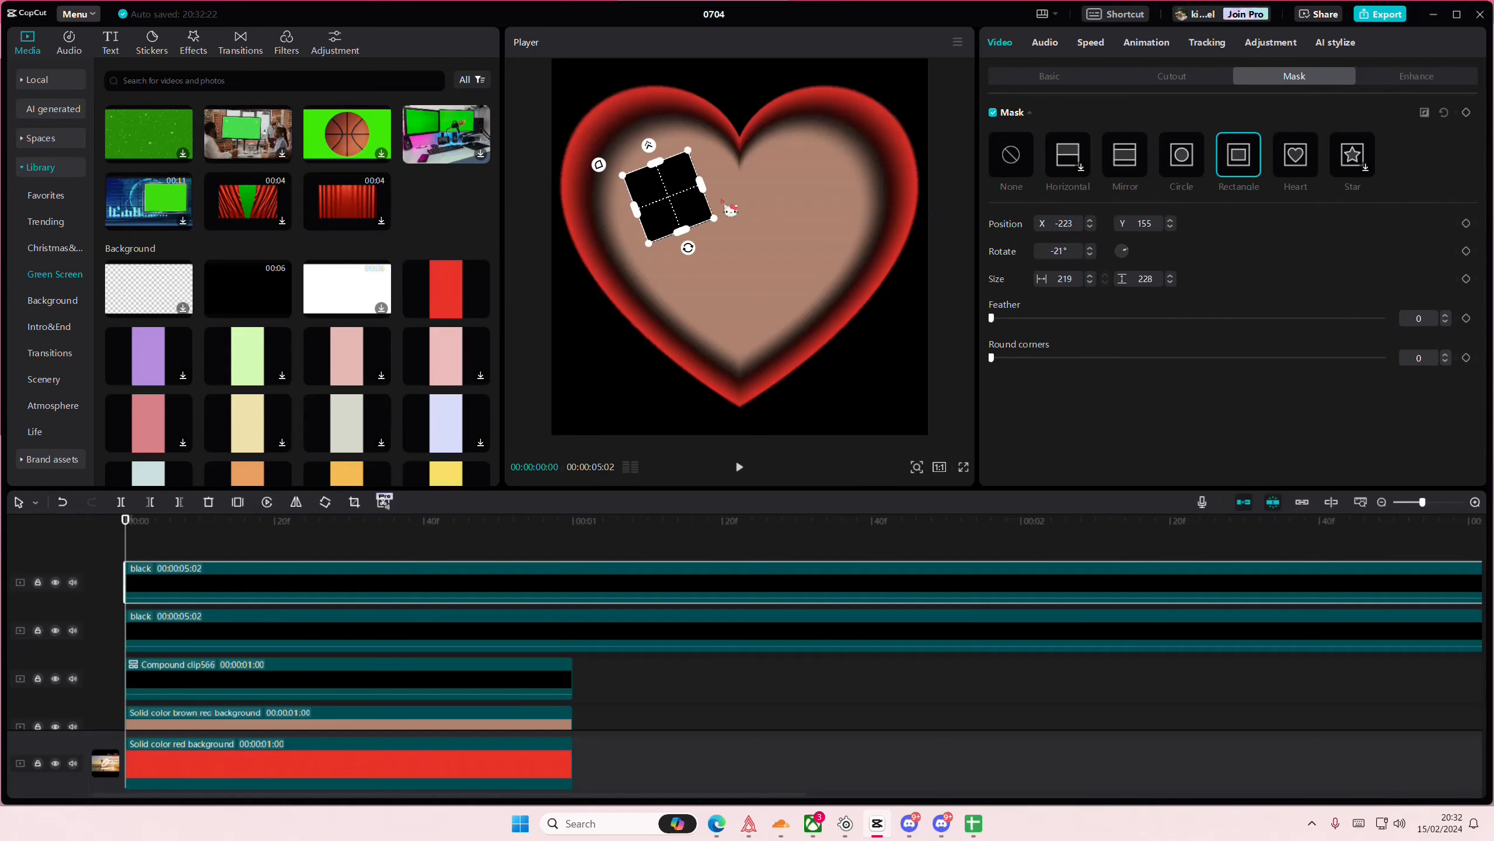
left_click_drag(730, 209, 801, 246)
left_click(1297, 160)
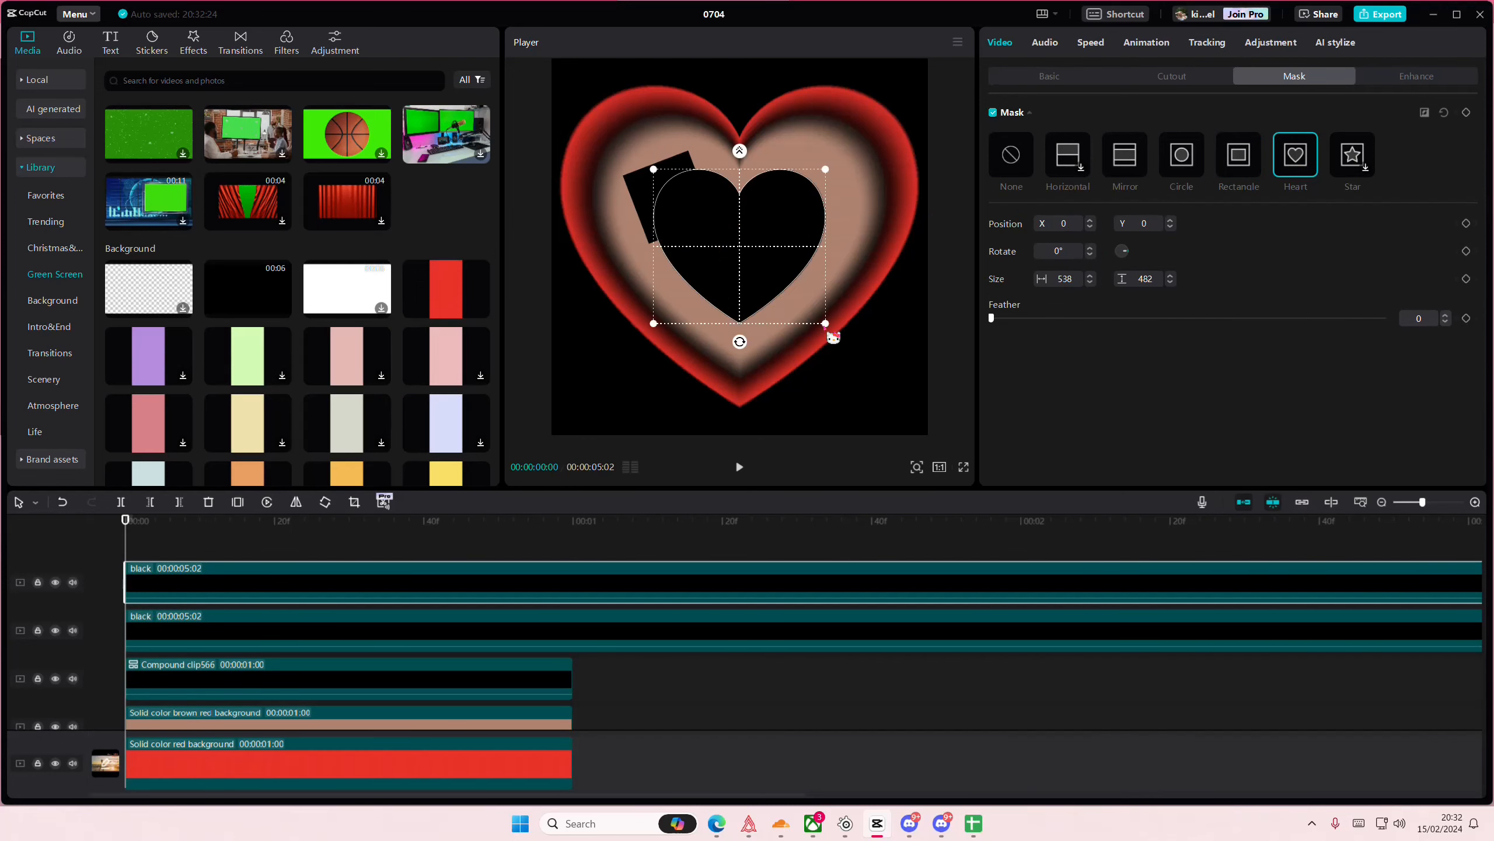
left_click_drag(826, 323, 756, 316)
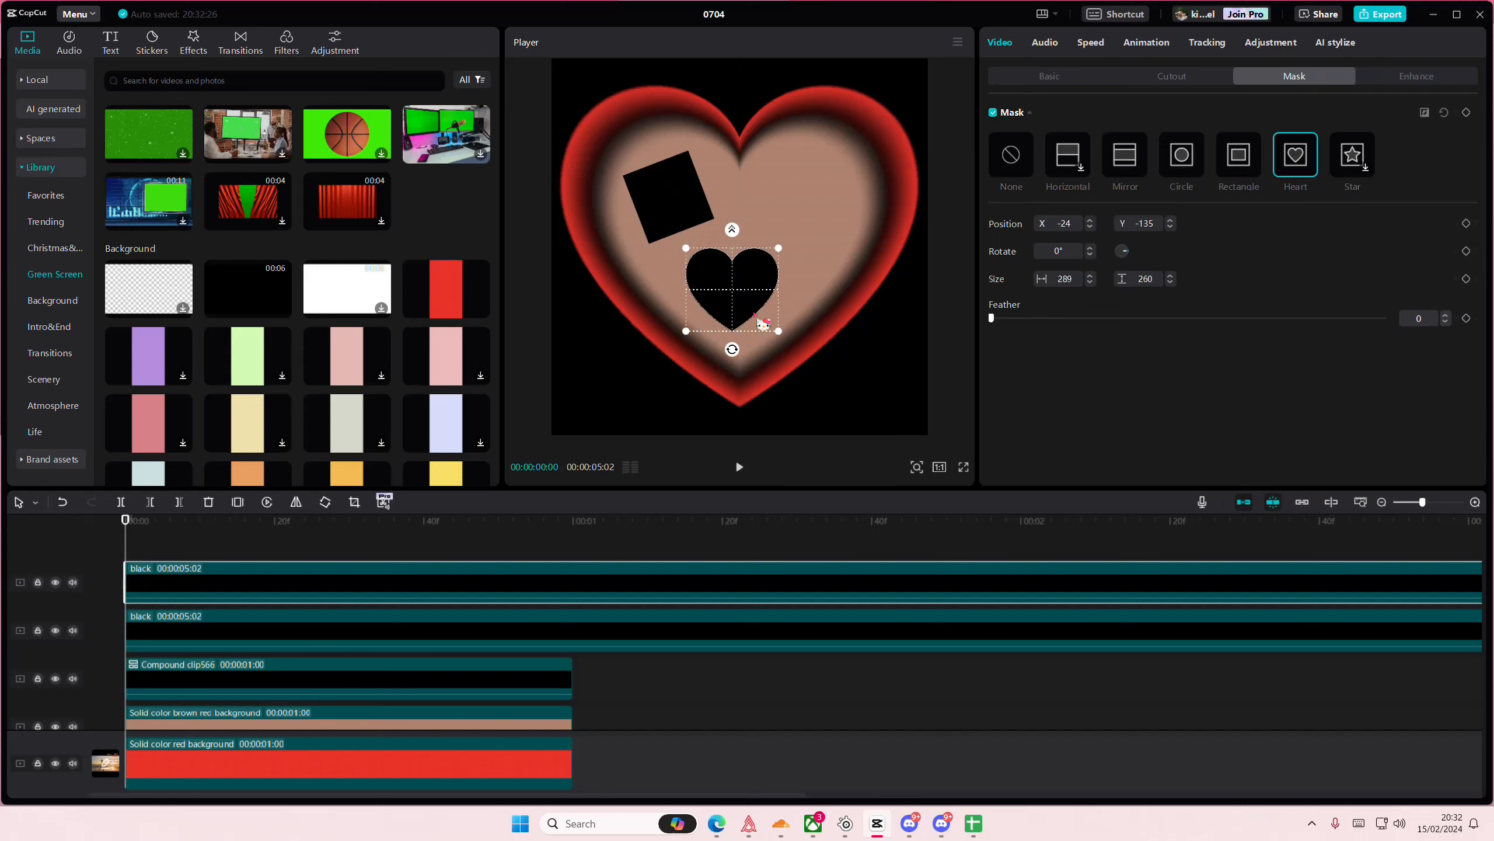
- Duplicate the black clip again and switch its mask to a circle, shrunk and placed in the big heart's right lobe opposite the square
key("ctrl+v")
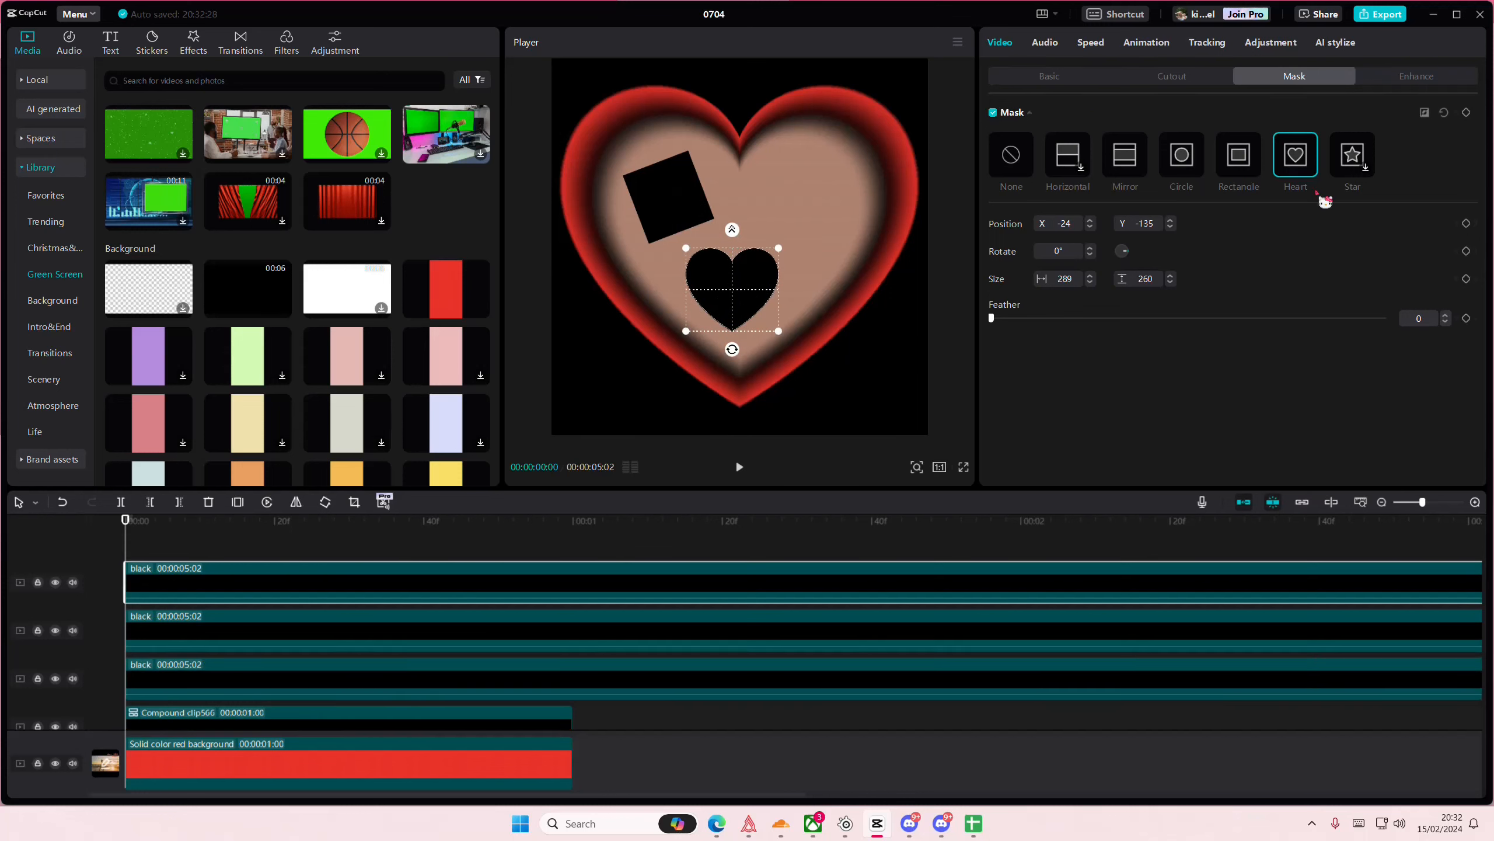
left_click(1182, 156)
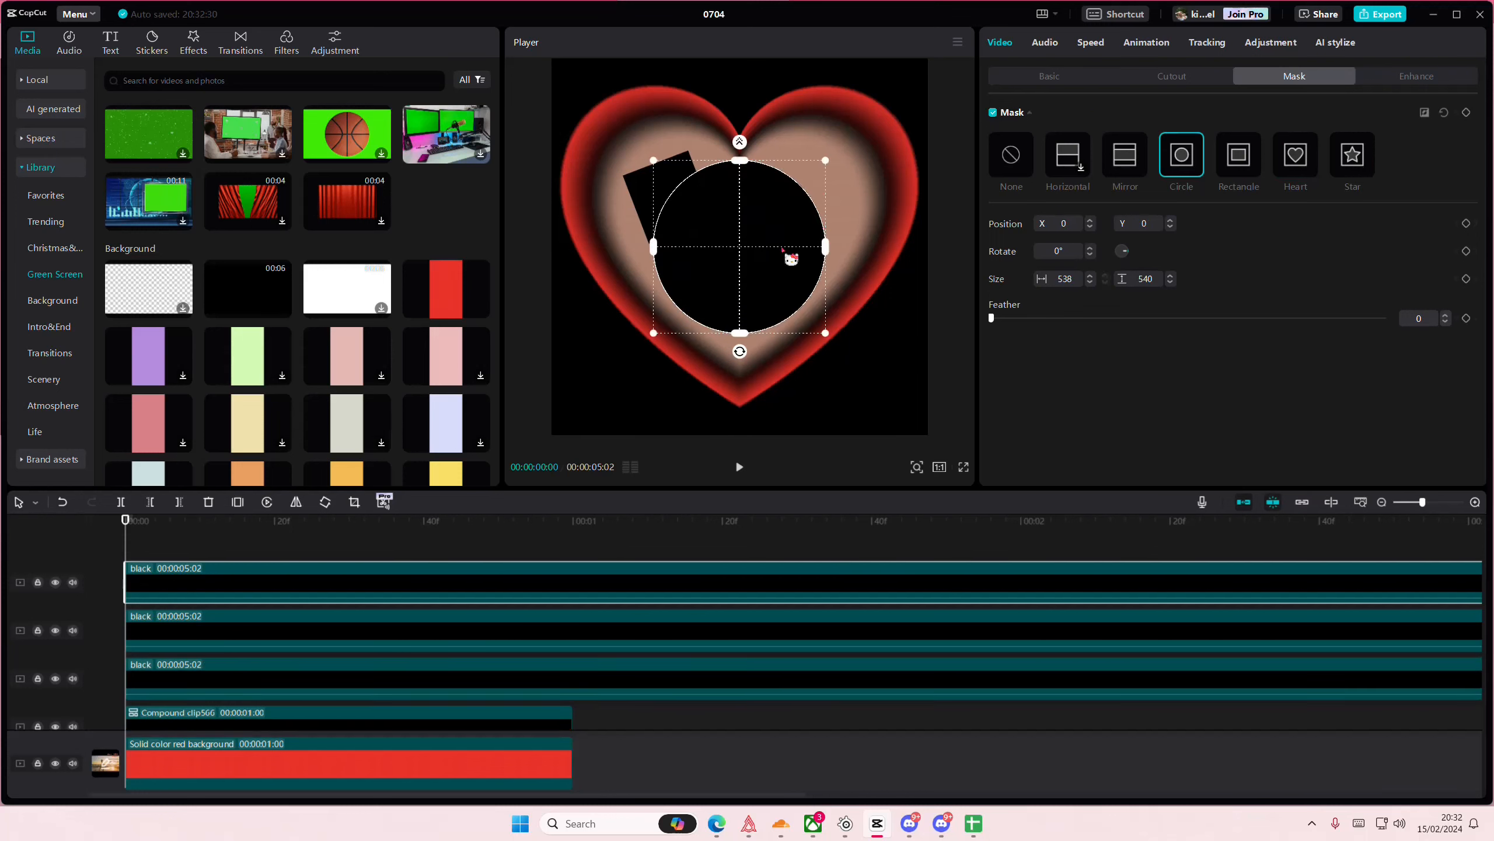
left_click_drag(789, 256, 827, 213)
left_click(200, 539)
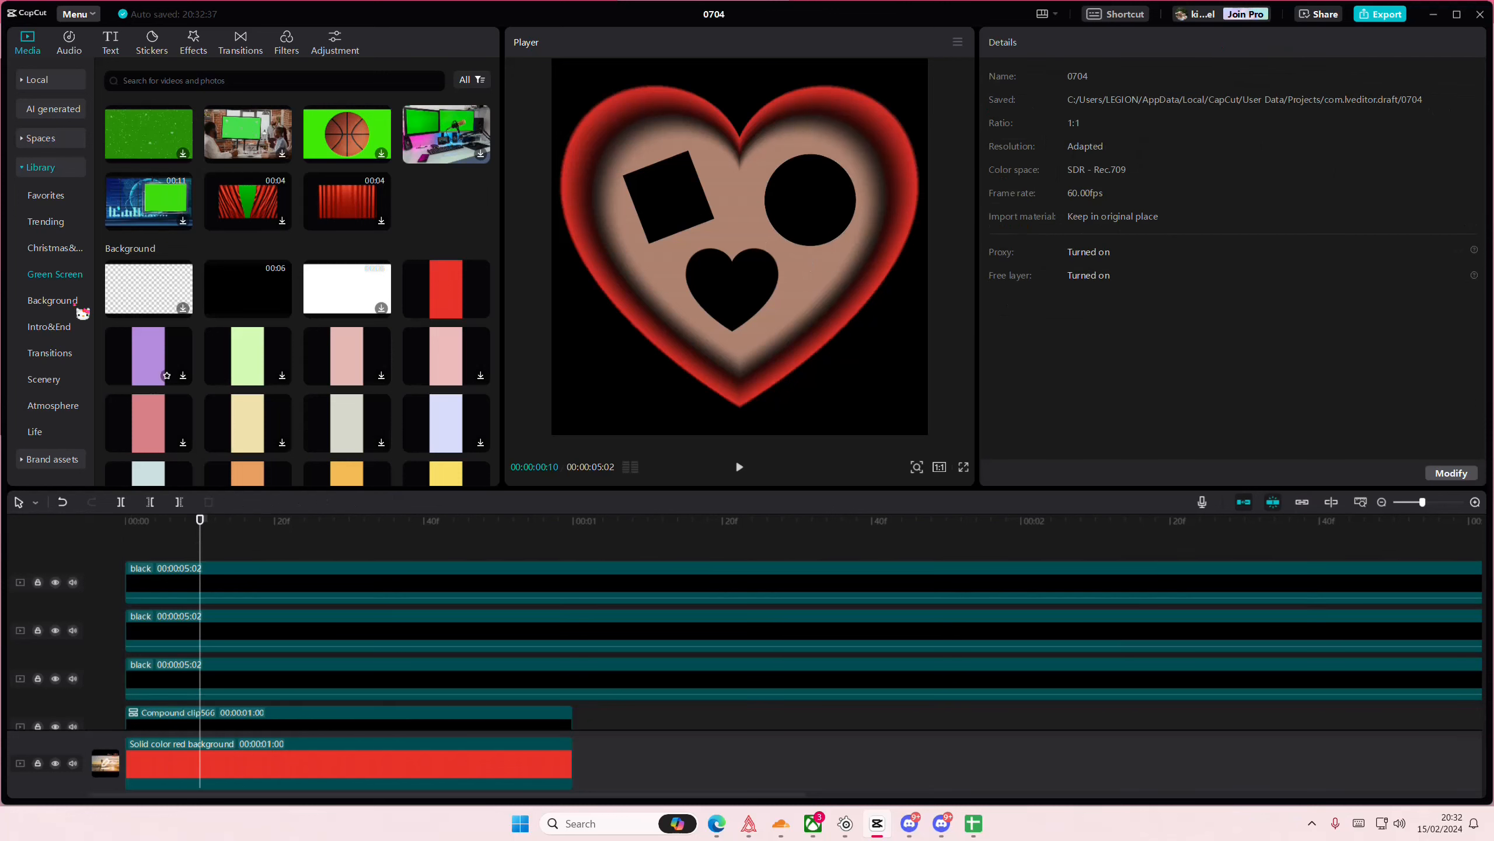
- Add the local clip HOW TO MAKE (5).mp4 on a new track above the black clips, starting at the beginning
left_click(35, 81)
scroll(286, 406, "up", 10)
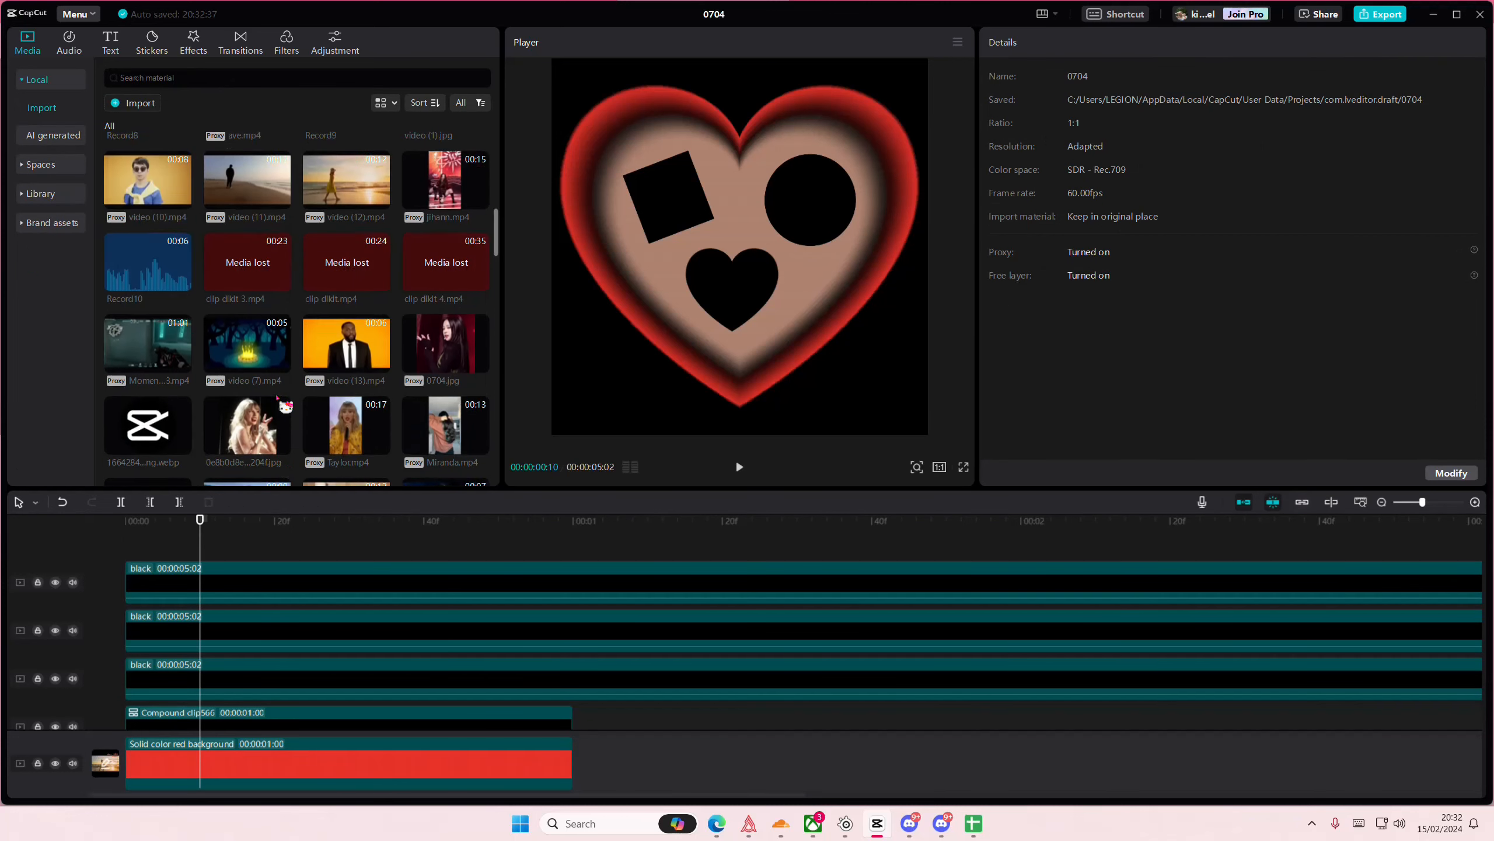
scroll(285, 407, "up", 3)
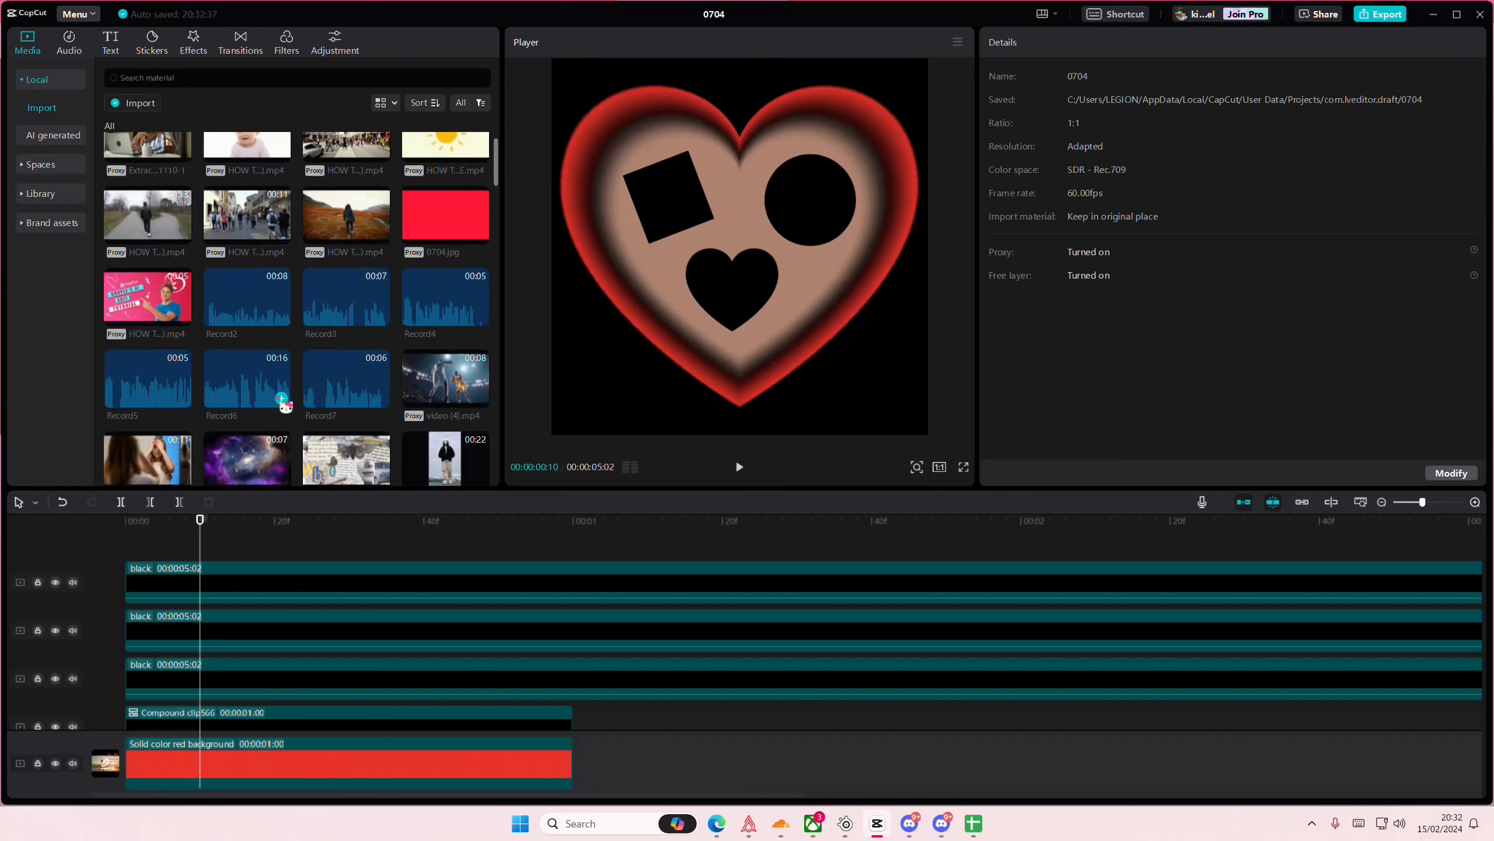
left_click_drag(147, 332, 84, 528)
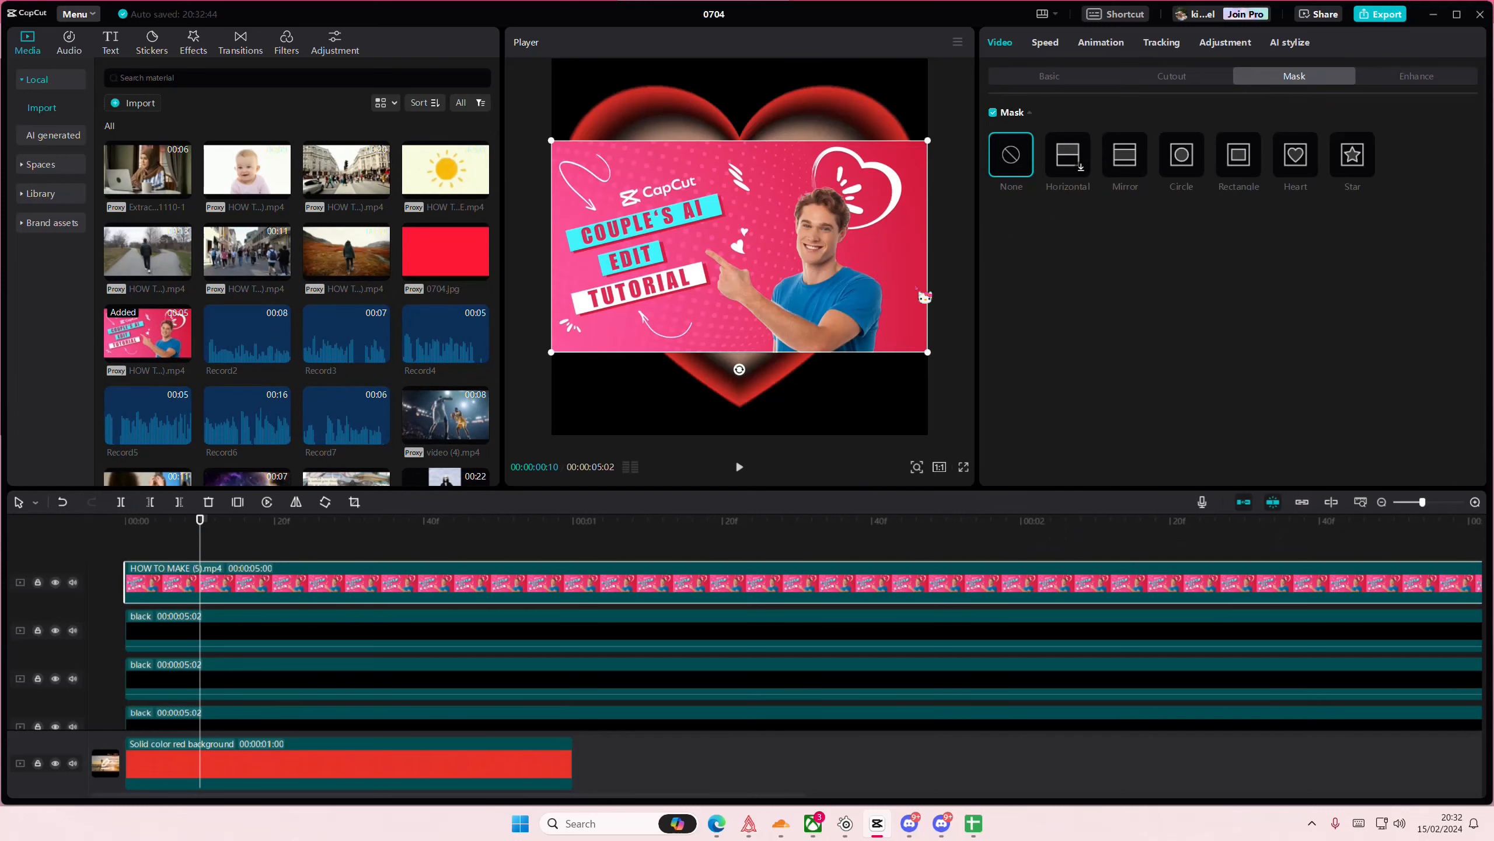
- Shrink the HOW TO MAKE (5).mp4 clip and apply a heart mask of about 570 × 511, fitted inside the small black heart
left_click_drag(925, 356, 890, 334)
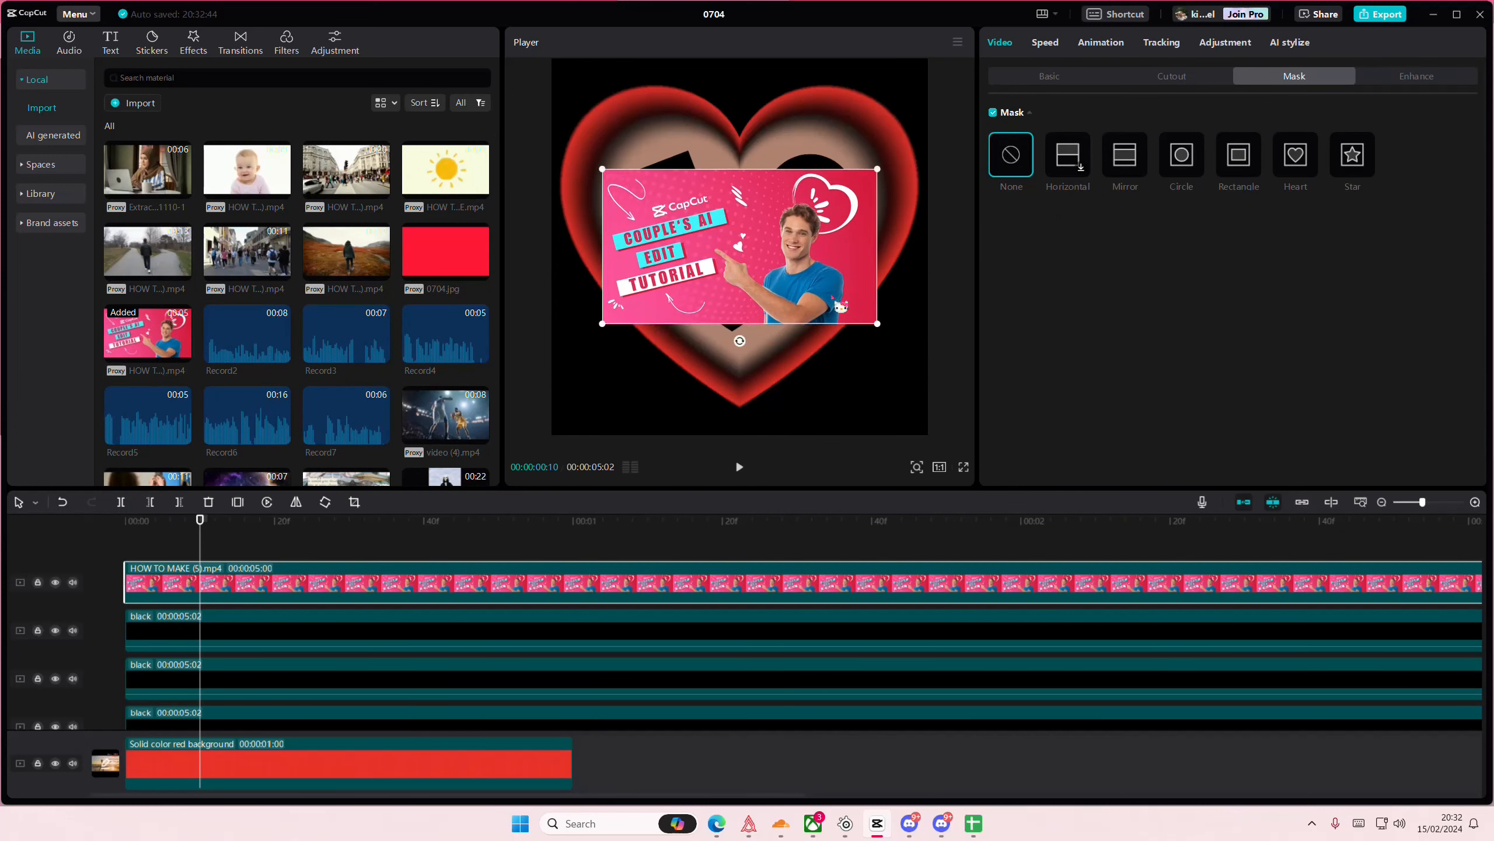
left_click_drag(790, 269, 756, 314)
left_click(1290, 168)
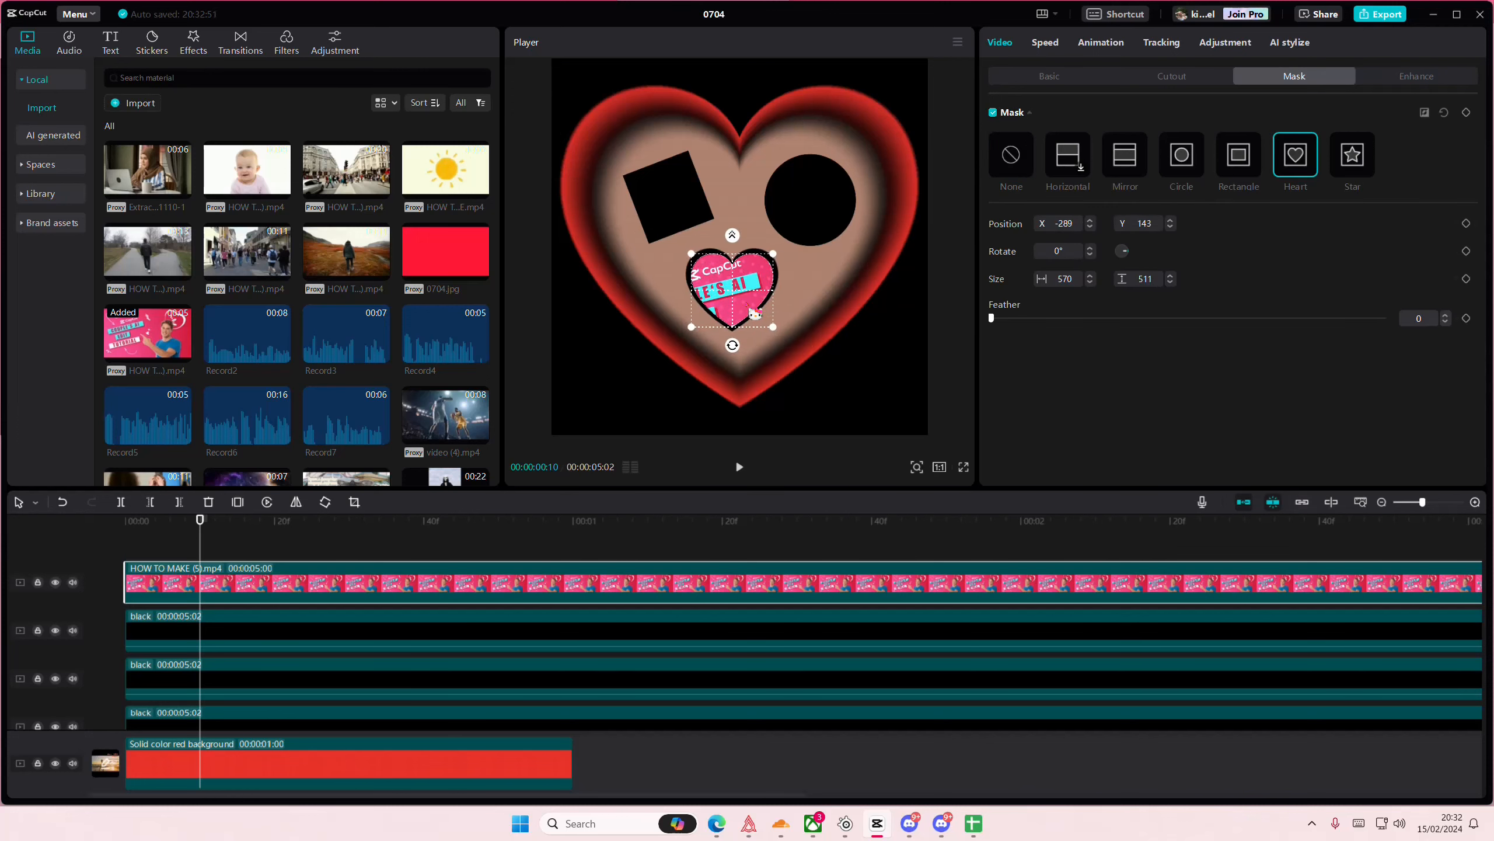
- Add the local clip text (3).mp4 on a new top track, starting at the beginning
scroll(277, 404, "down", 3)
scroll(277, 402, "down", 10)
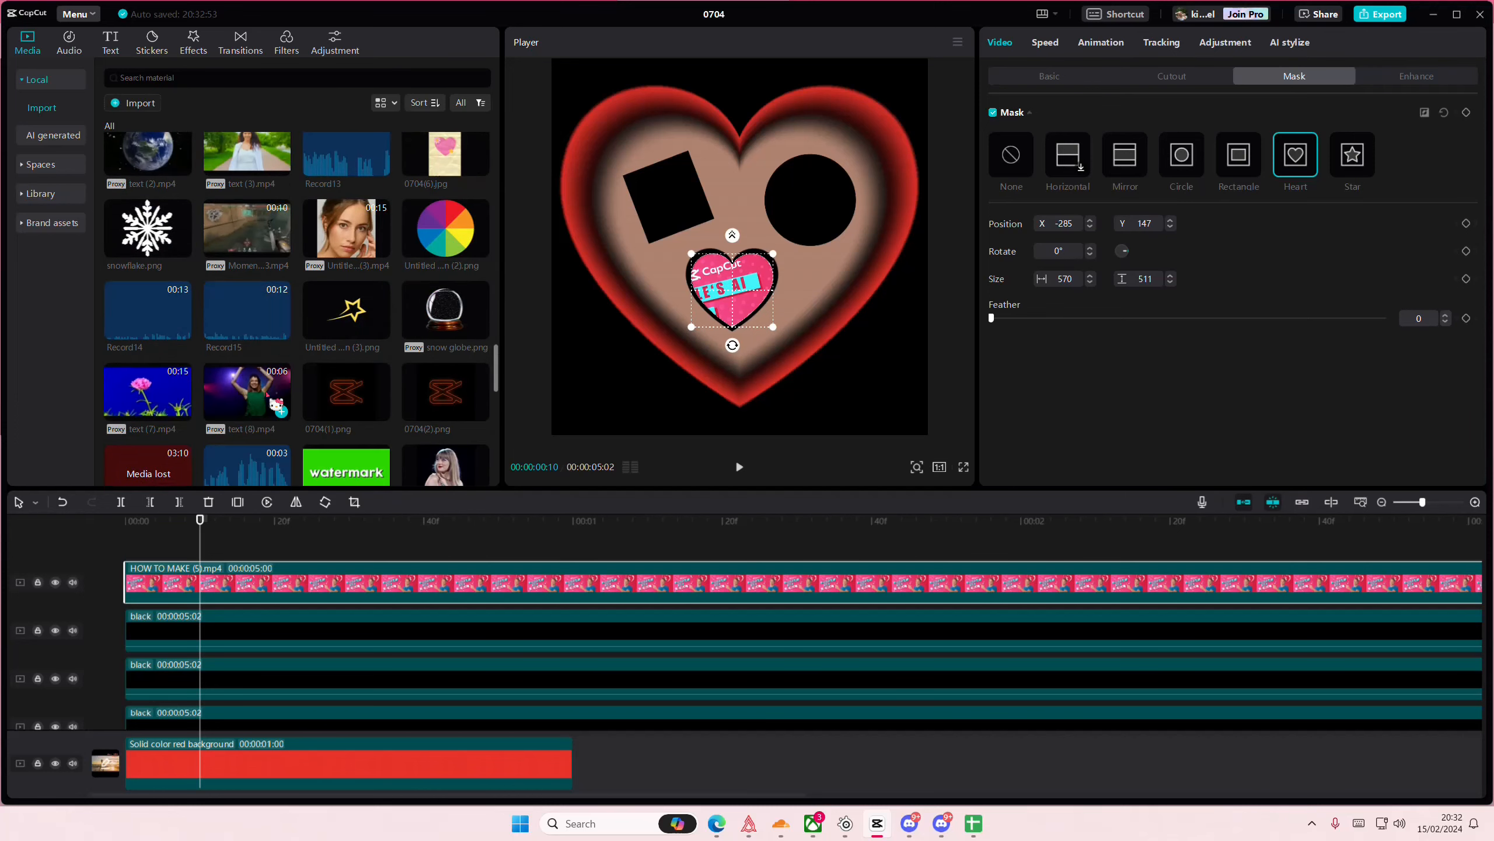
scroll(276, 404, "up", 2)
left_click_drag(247, 277, 147, 533)
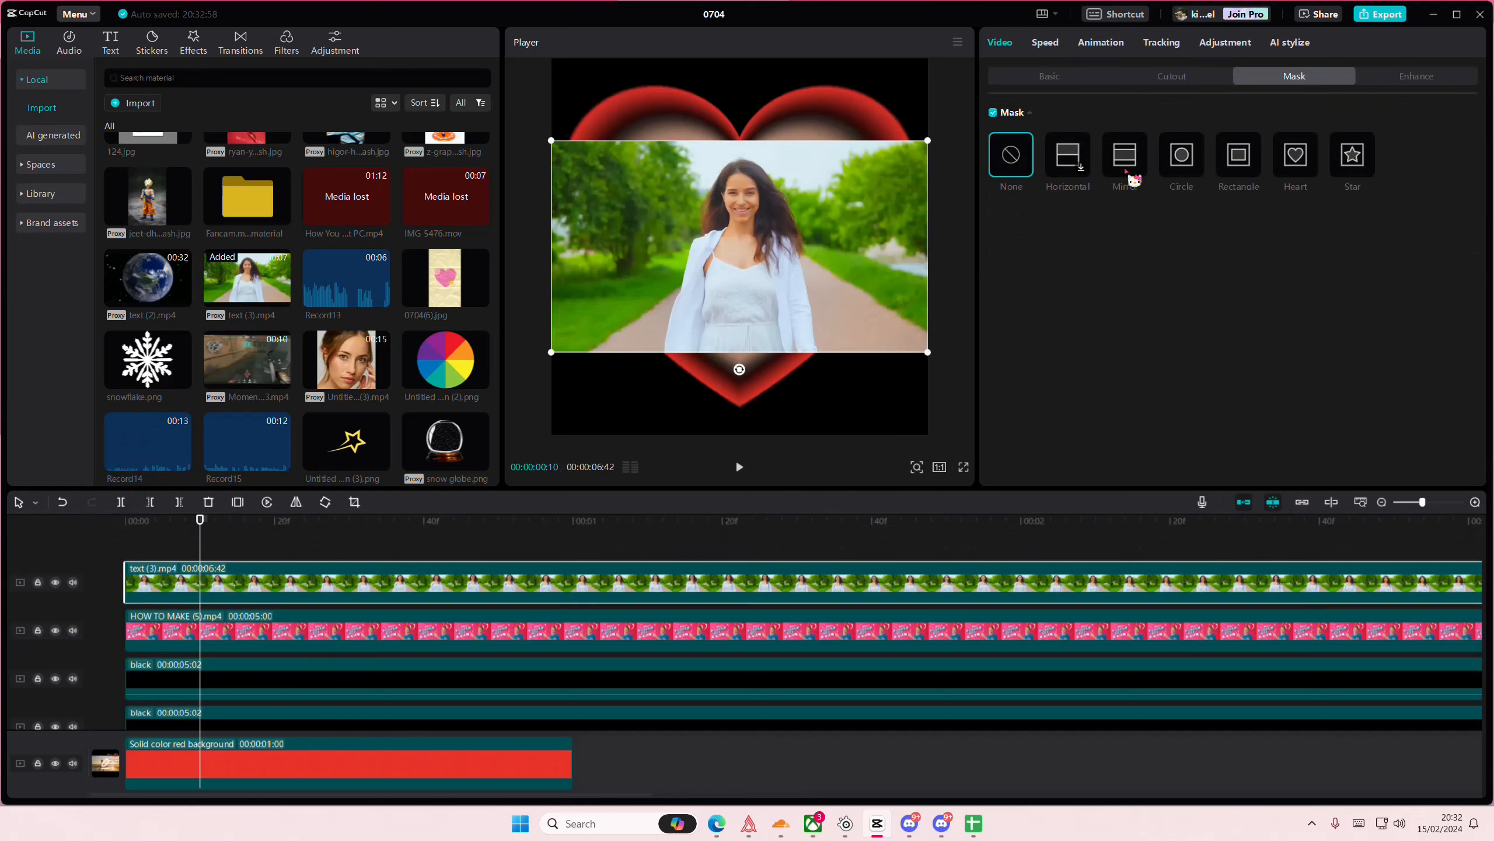
- Rotate the text (3).mp4 clip to -21° and scale it down to about 41% over the rotated black square
left_click_drag(812, 262, 749, 248)
left_click_drag(675, 356, 690, 353)
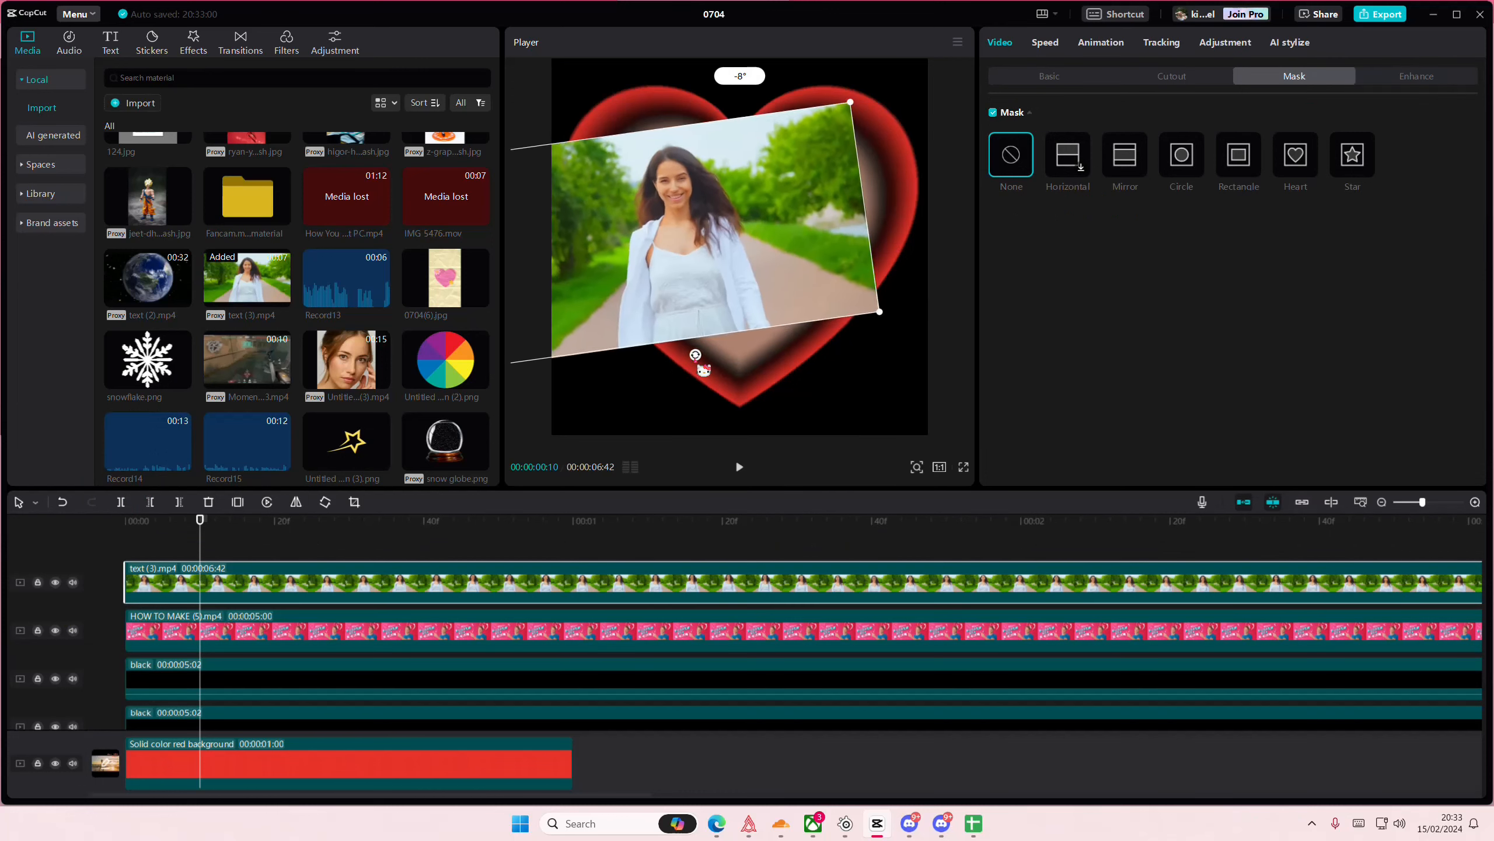
left_click_drag(725, 253, 693, 139)
left_click_drag(665, 239, 705, 243)
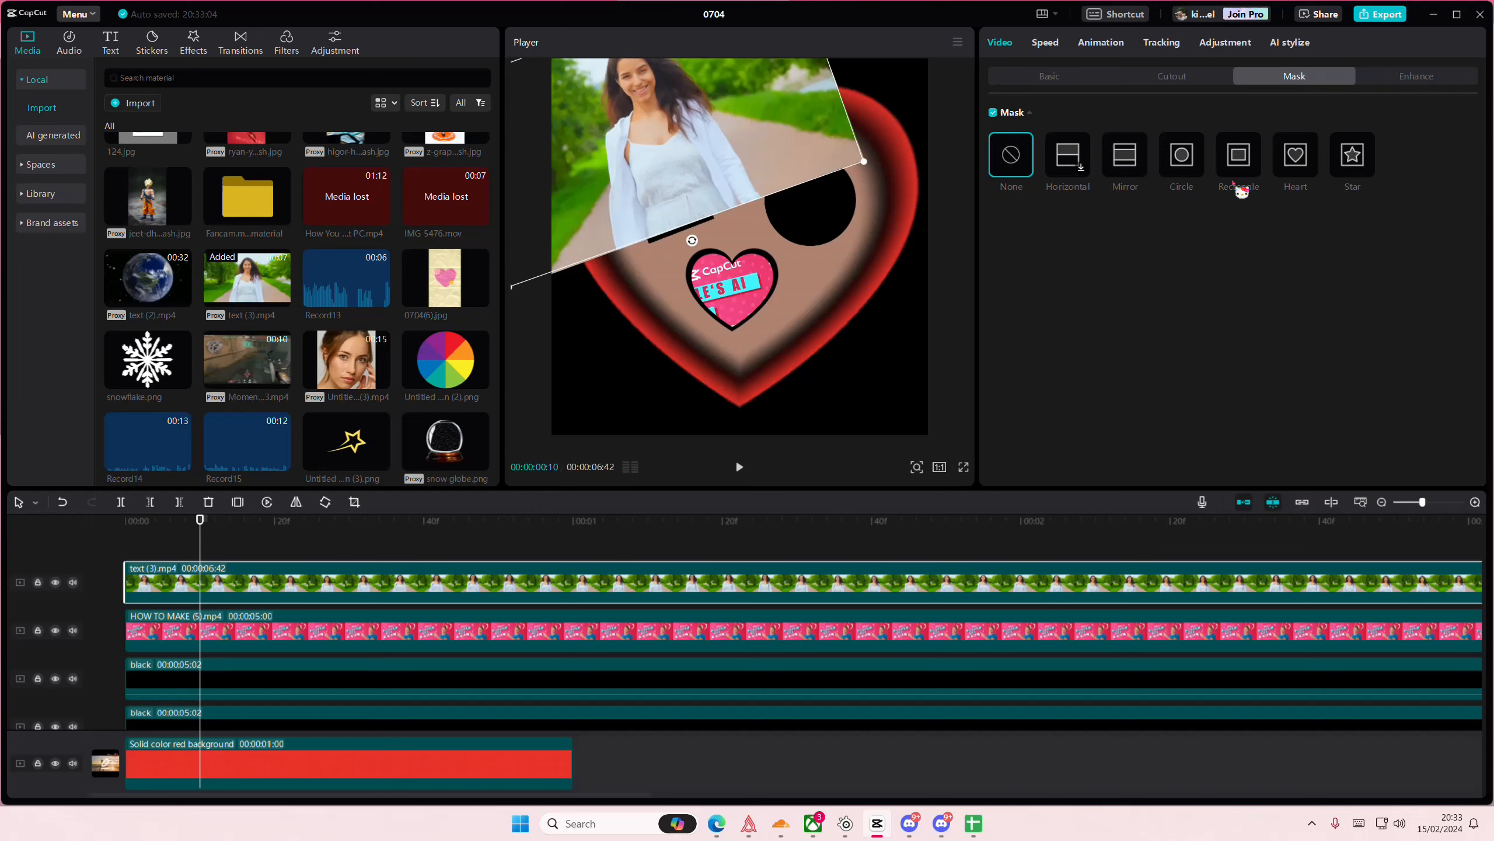
left_click_drag(864, 161, 737, 140)
left_click_drag(644, 126, 671, 205)
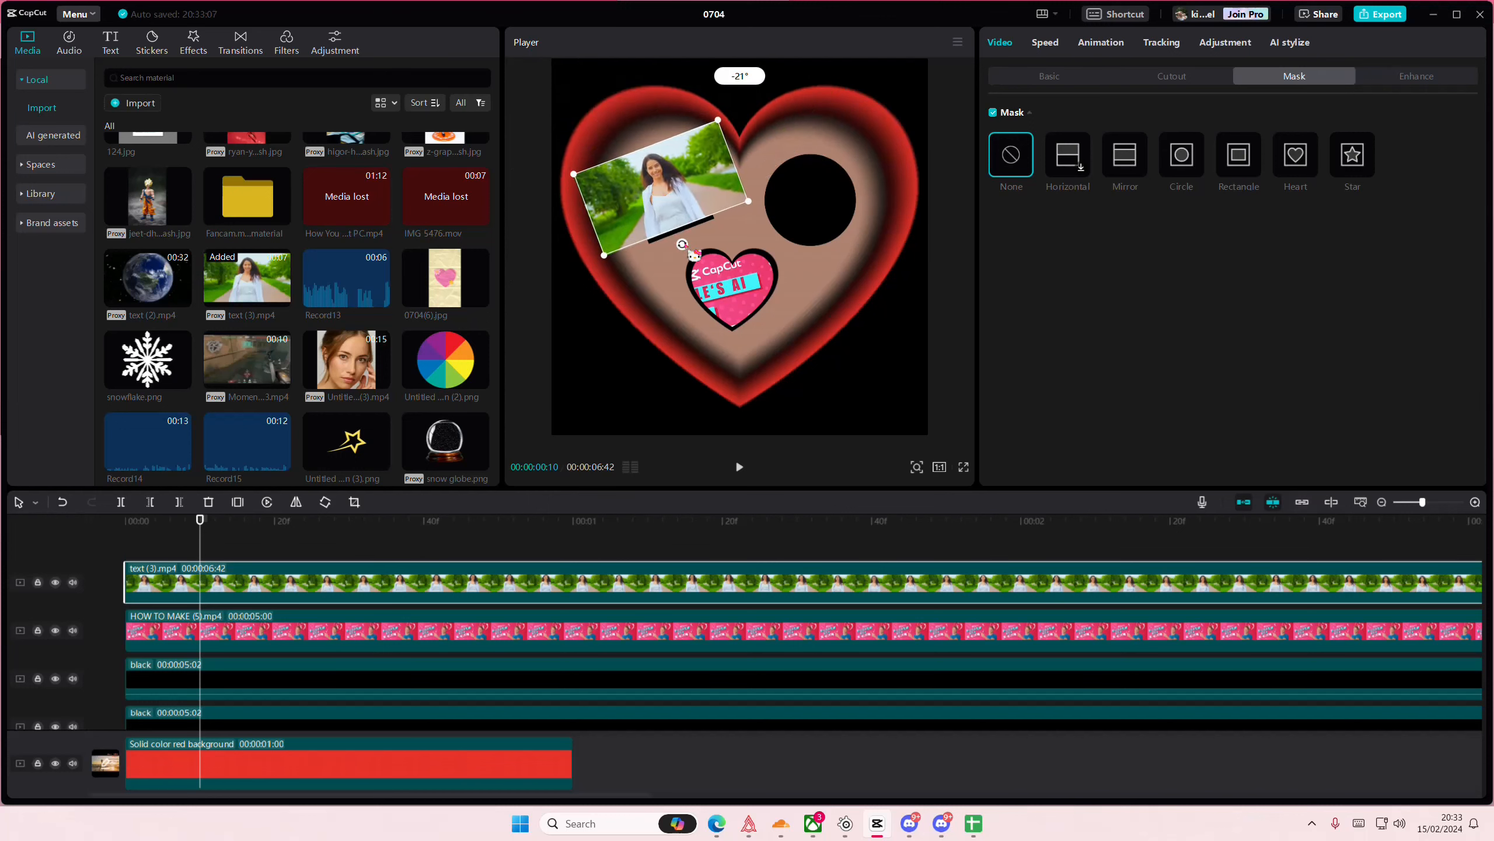
- Apply a rectangle mask of about 751 × 831 to text (3).mp4 and move the clip to about X -744, Y 484, inside the black square
left_click(1223, 169)
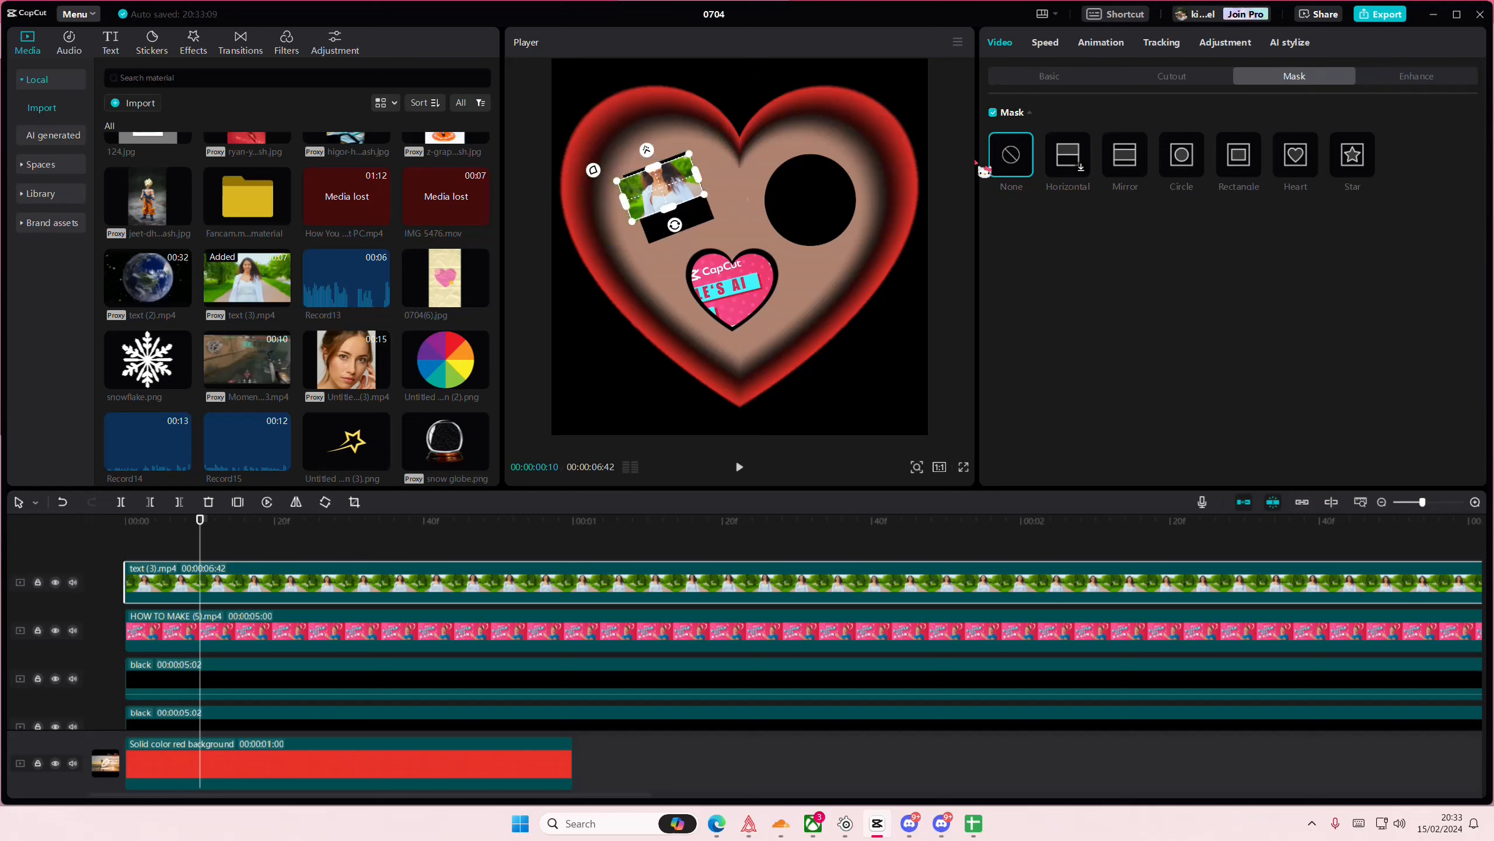
left_click_drag(711, 193, 678, 204)
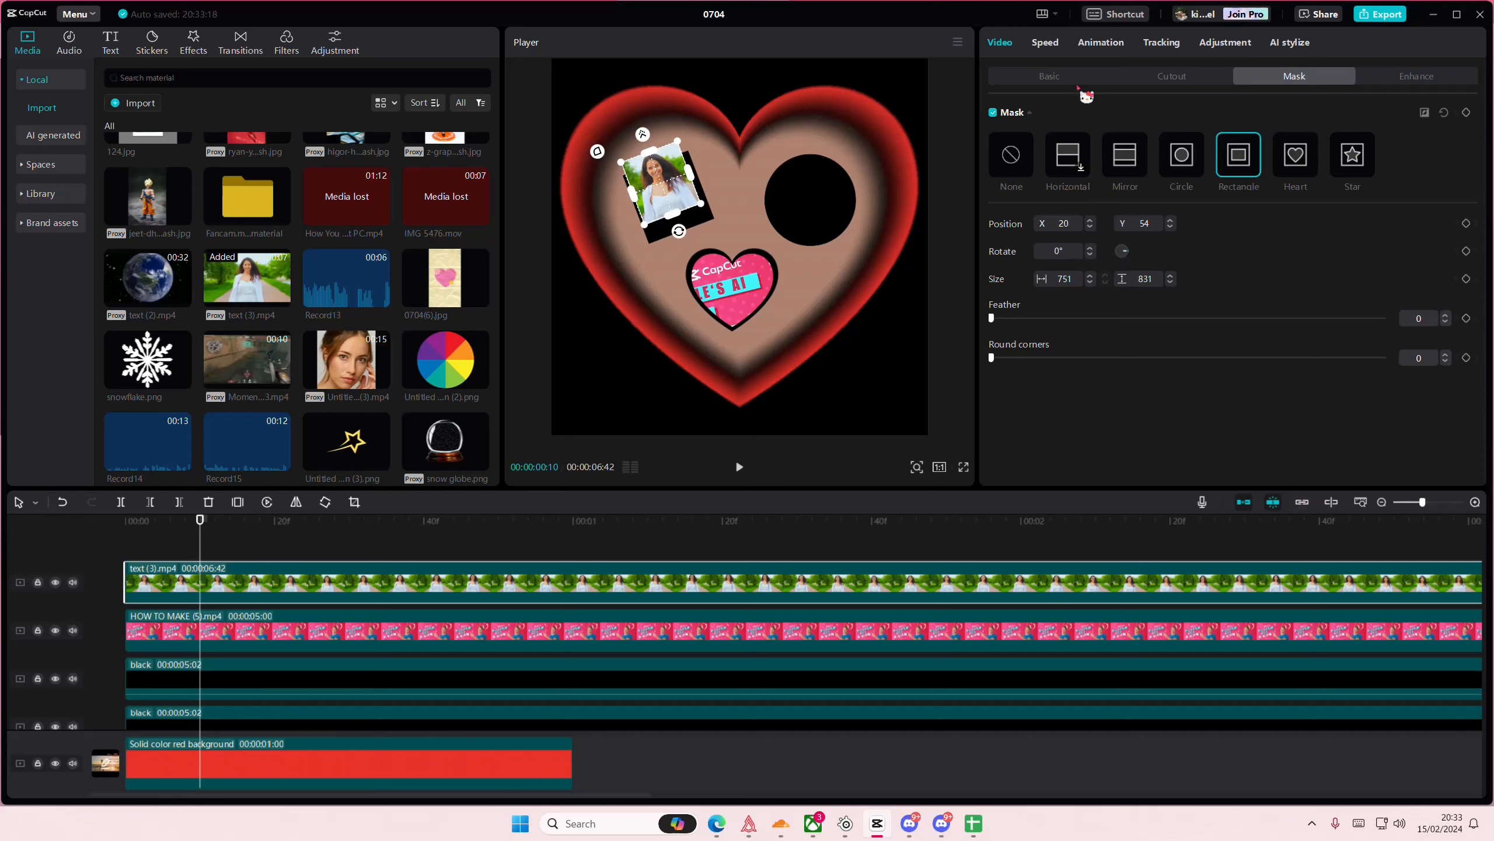
left_click(1027, 78)
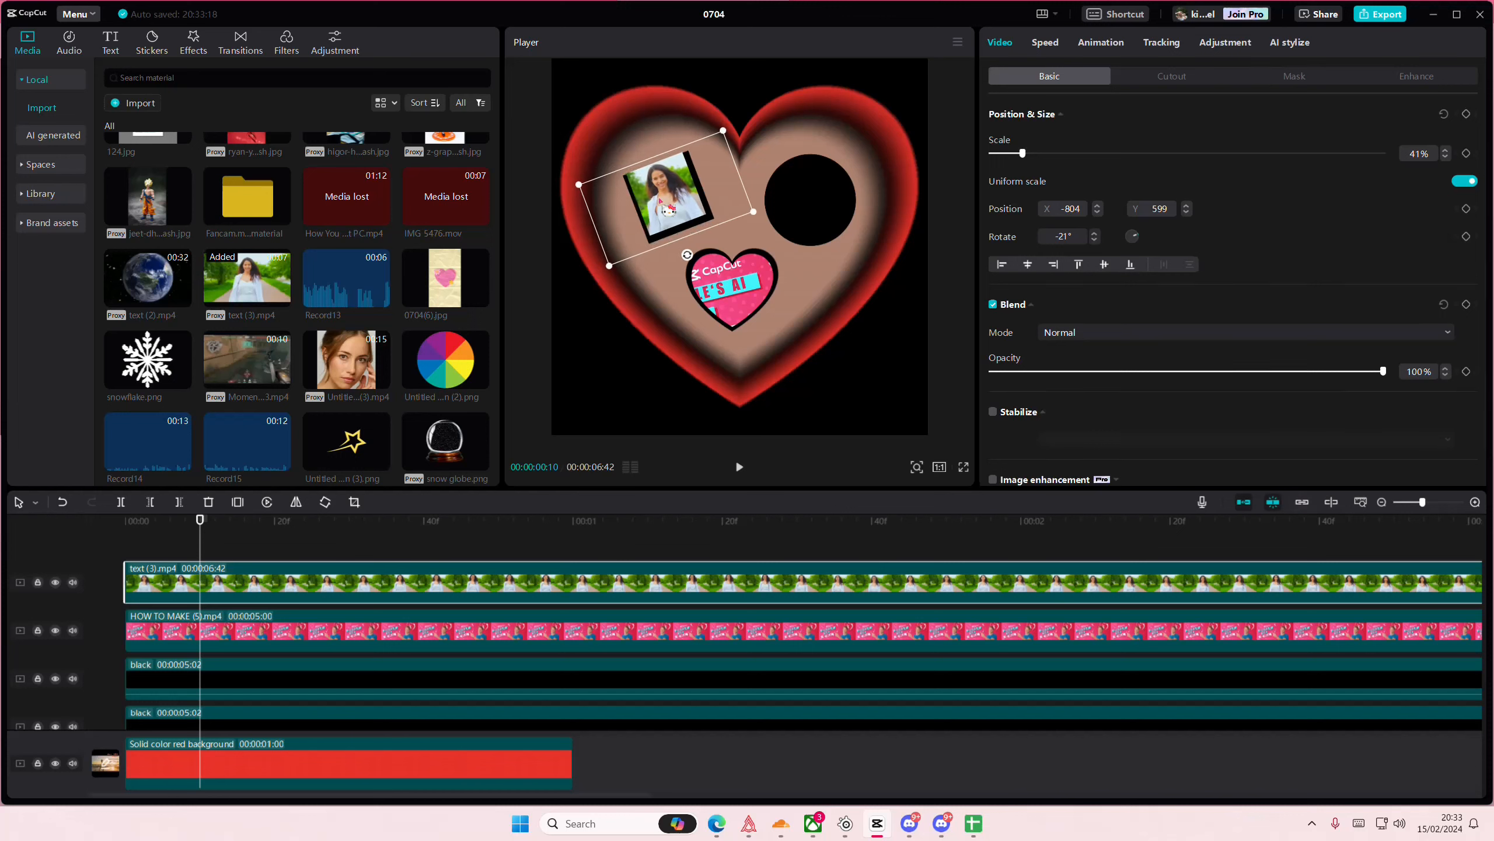
- Add the local flower clip text (7).mp4 on a new top track, starting at the beginning
scroll(455, 348, "down", 5)
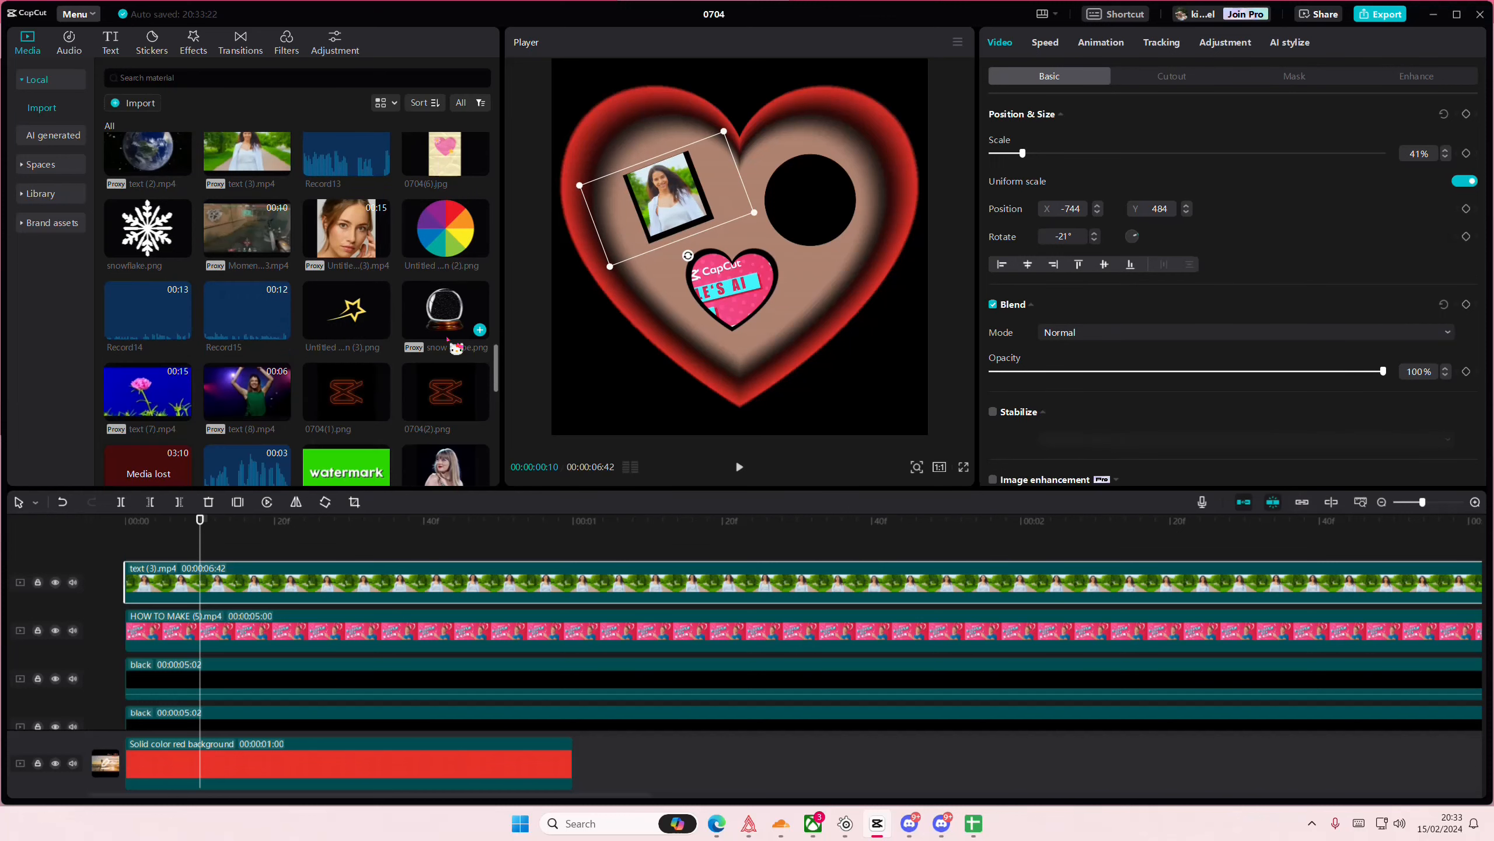
left_click_drag(137, 198, 777, 257)
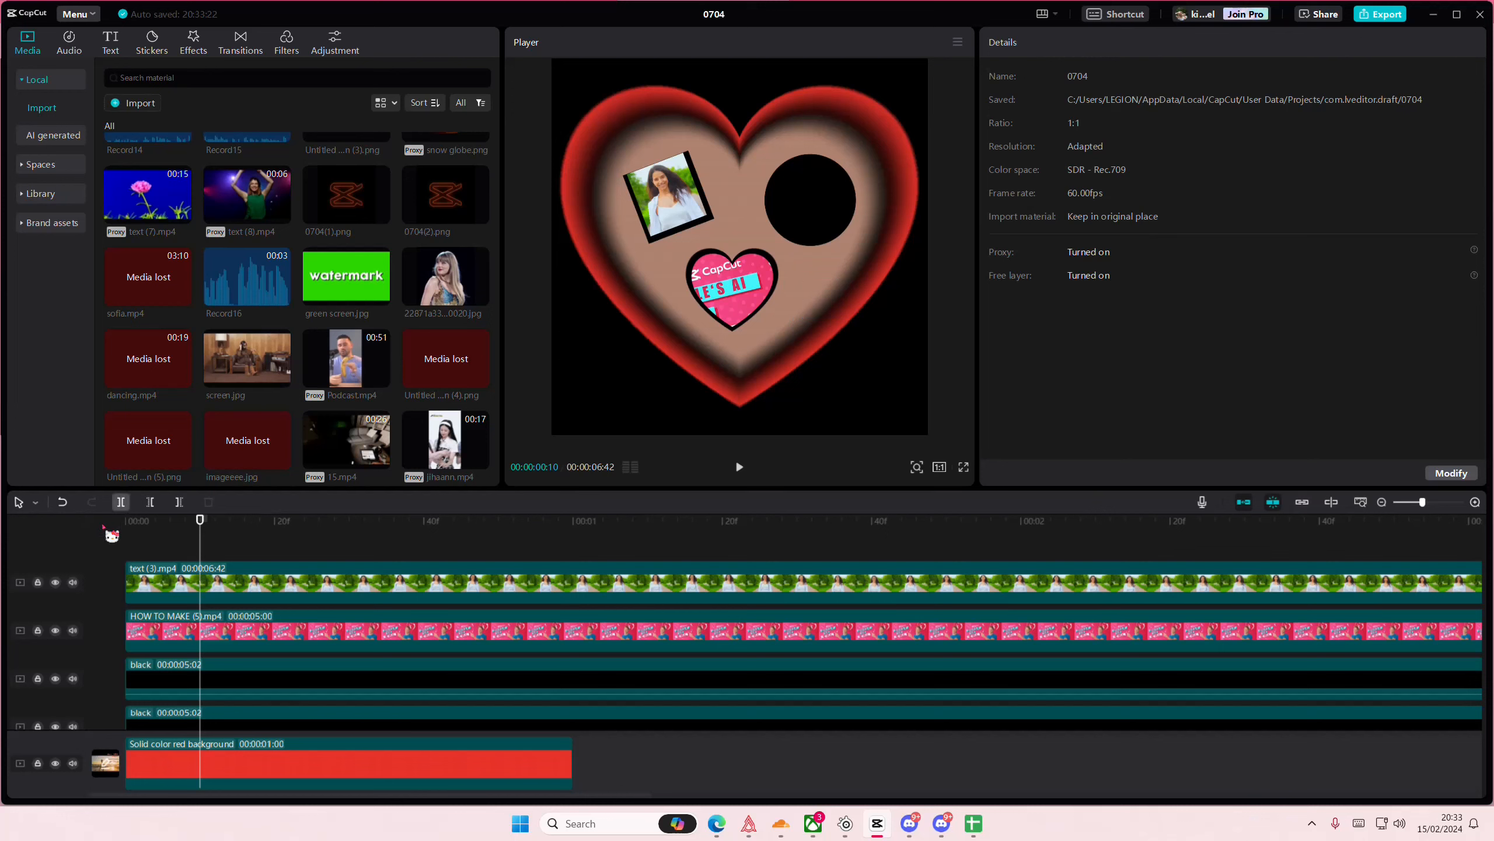
left_click_drag(145, 219, 94, 553)
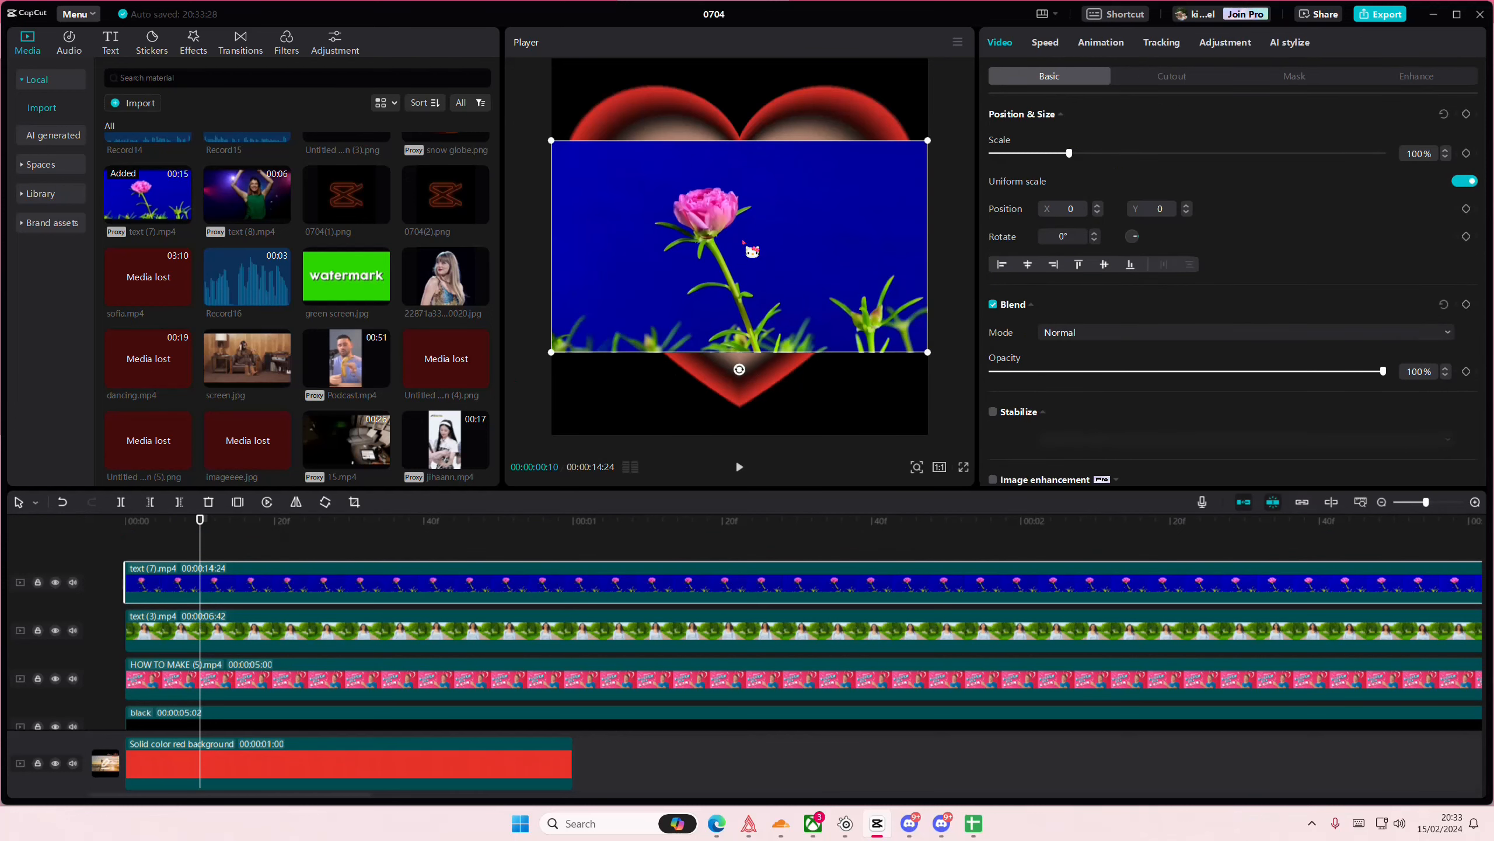
- Move the flower clip toward the black circle and apply a circle mask shrunk around the pink flower
left_click_drag(752, 250, 828, 229)
left_click(1285, 79)
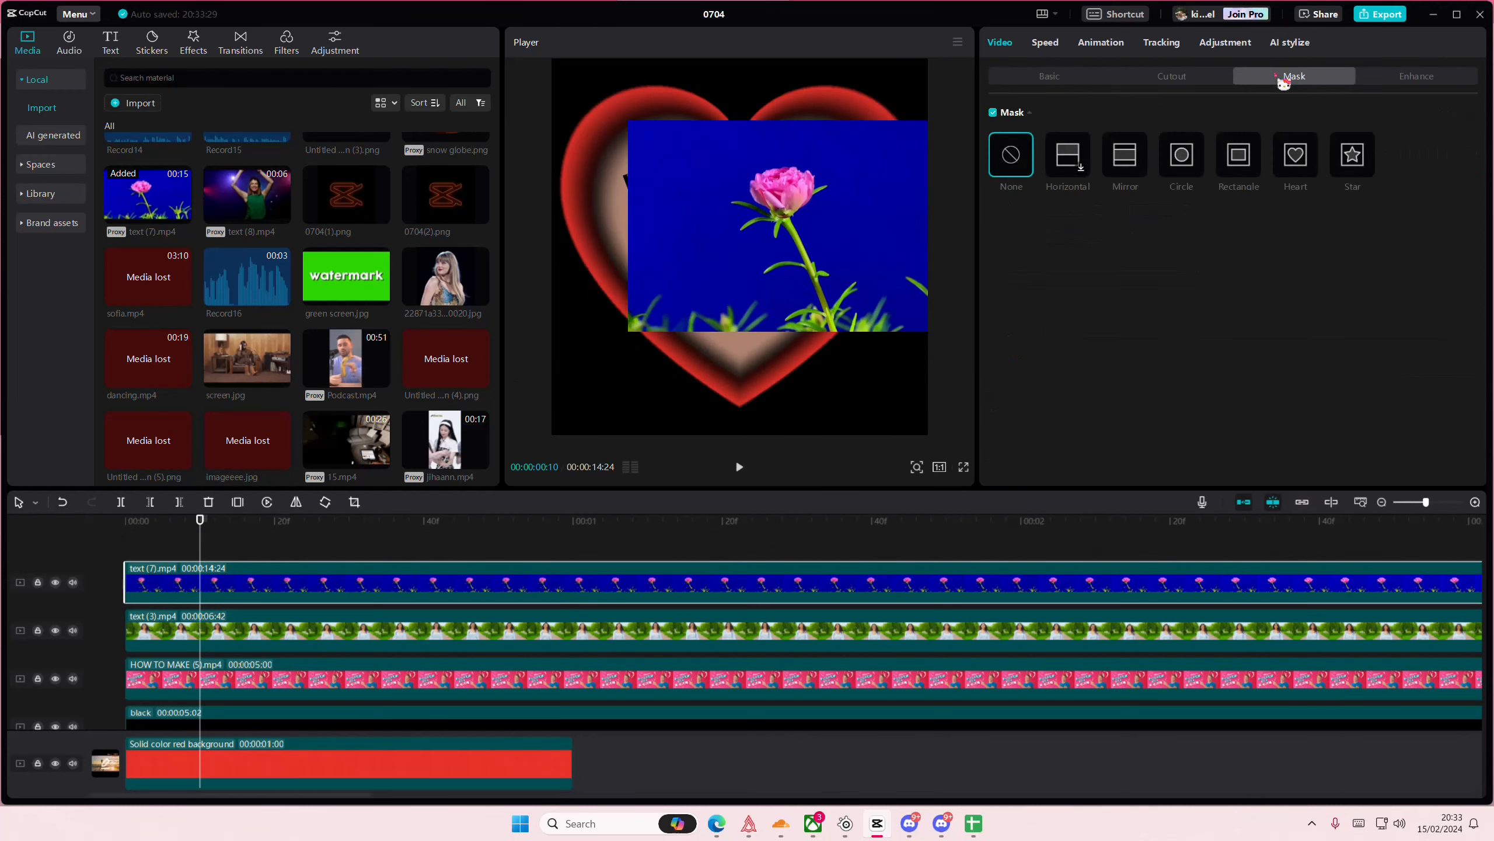
left_click(1192, 164)
left_click_drag(828, 237, 802, 213)
- Scale the flower clip to 73% and position it at about X 915, Y 324, centred inside the black circle
left_click(1044, 81)
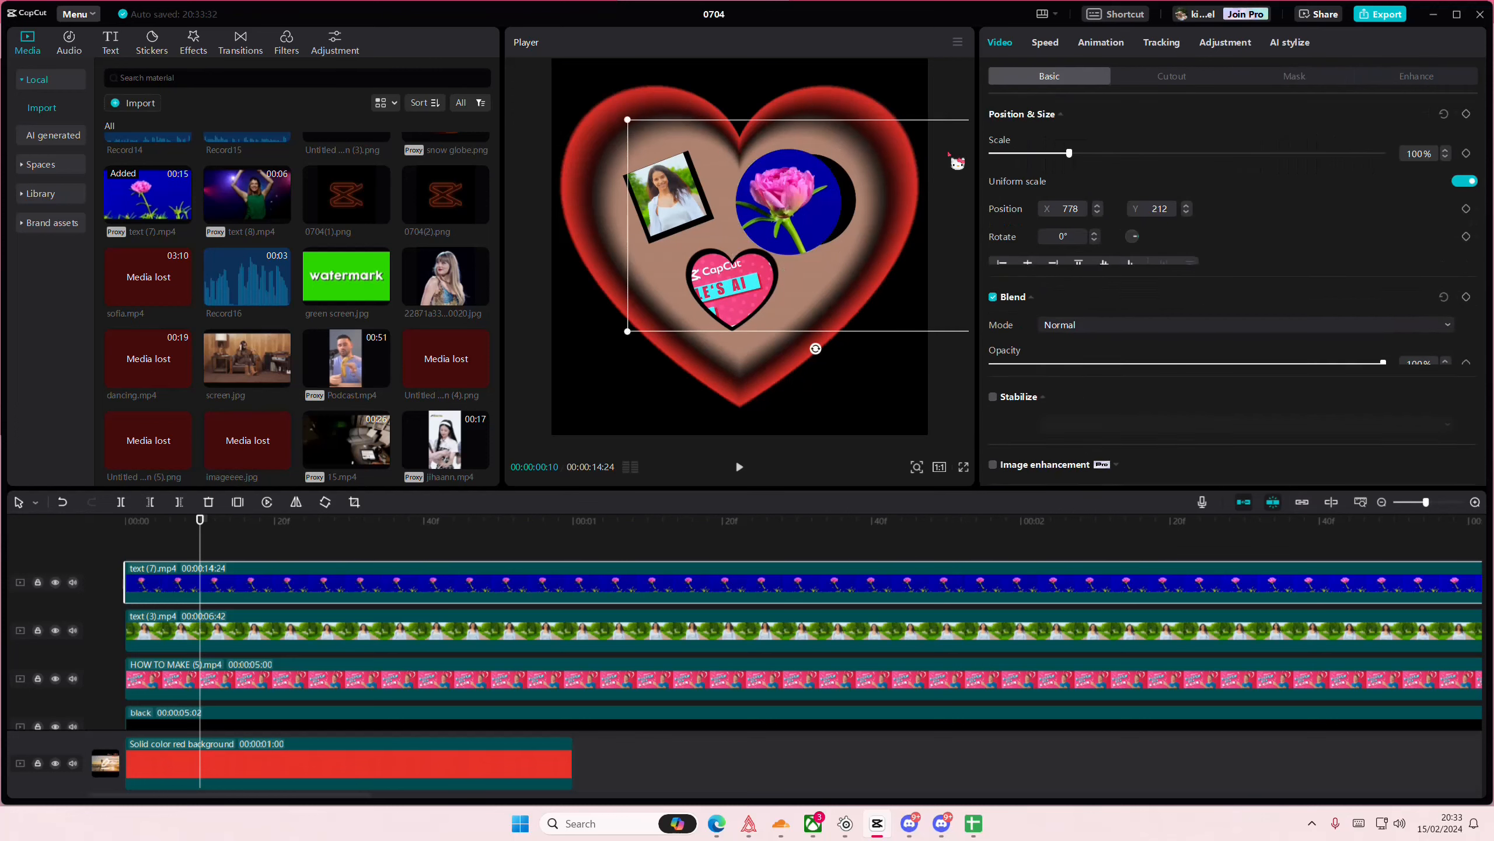
left_click_drag(1069, 153, 1041, 153)
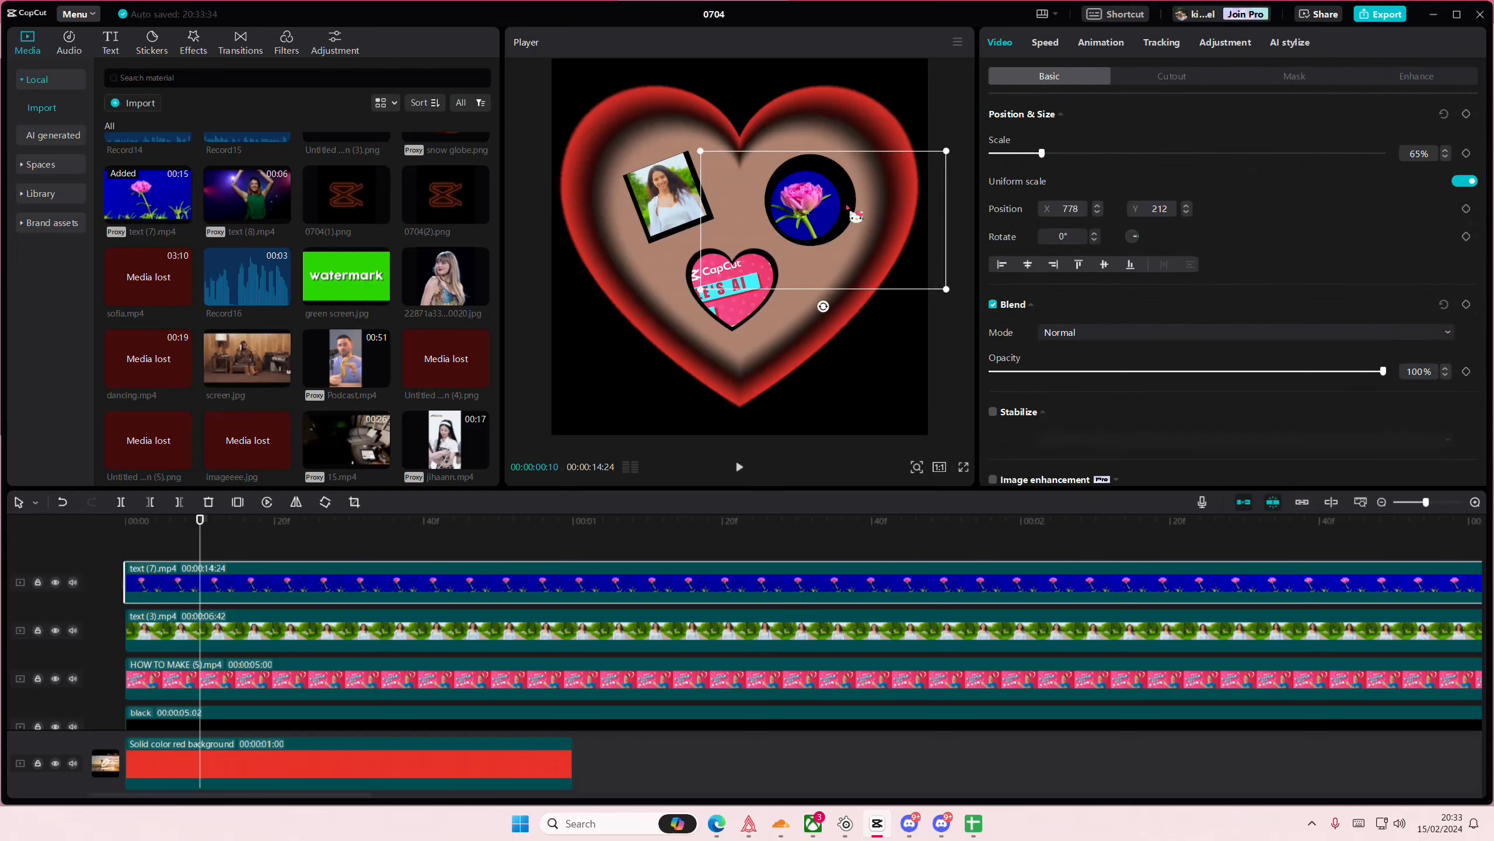
left_click_drag(849, 208, 853, 204)
left_click_drag(1043, 154, 1048, 154)
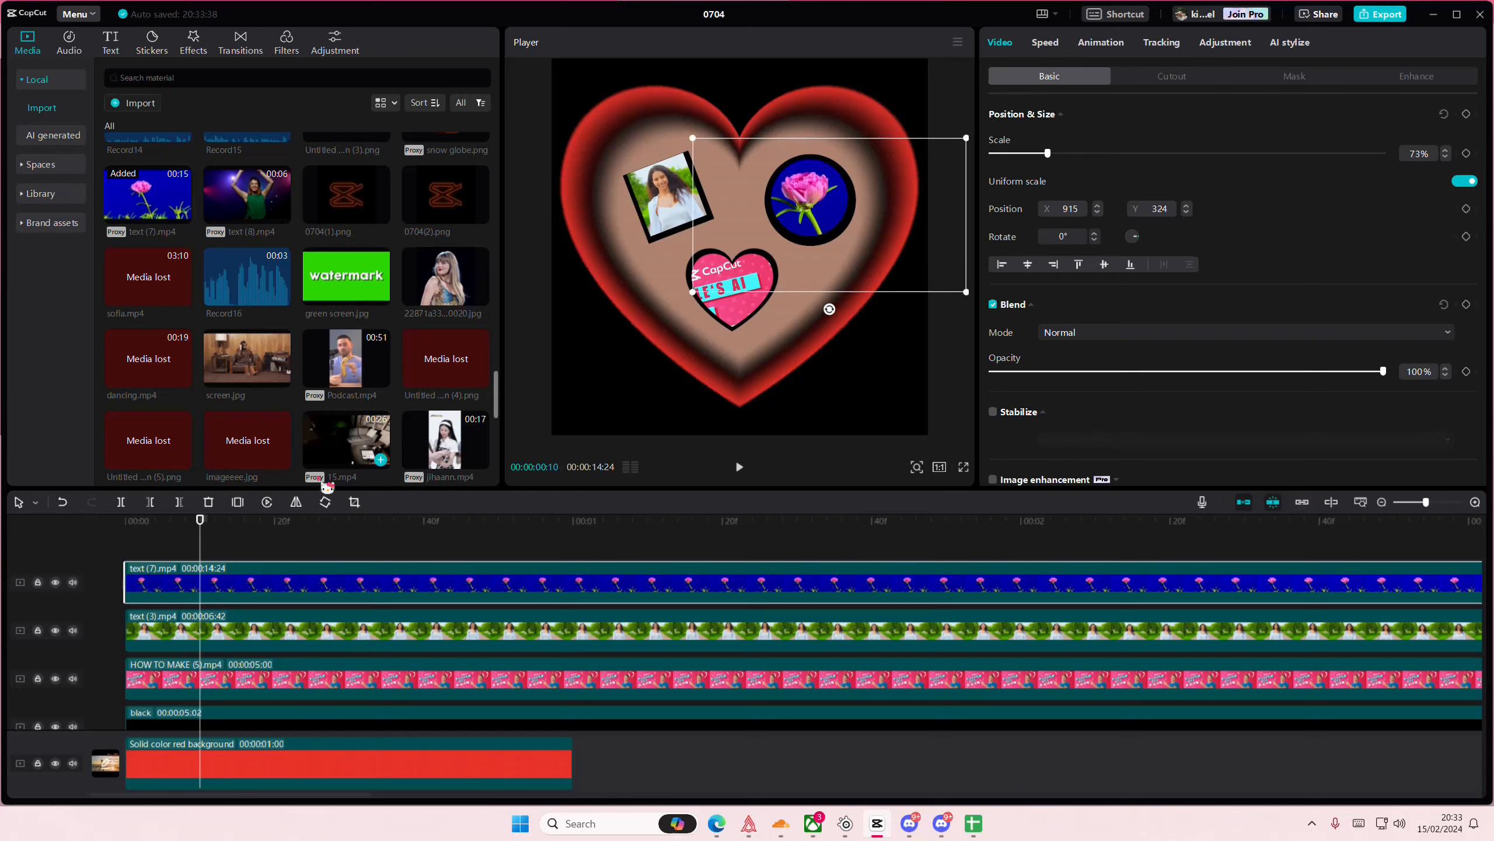
- Play back part of the composition to check the three framed clips inside the heart
left_click_drag(254, 533, 304, 529)
left_click(667, 206)
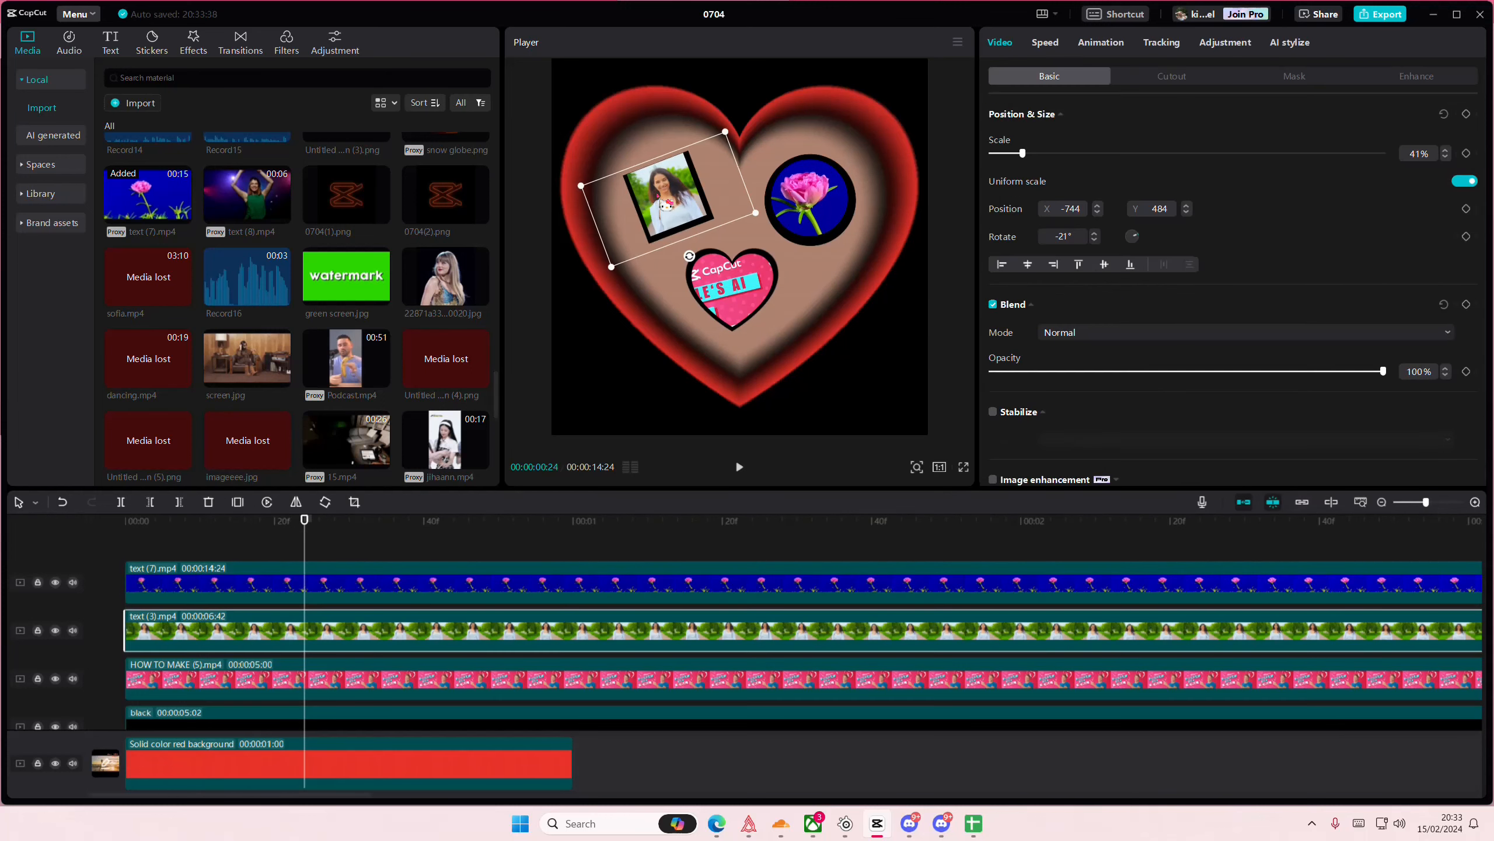
left_click_drag(182, 548, 10, 547)
key("space")
key("space")
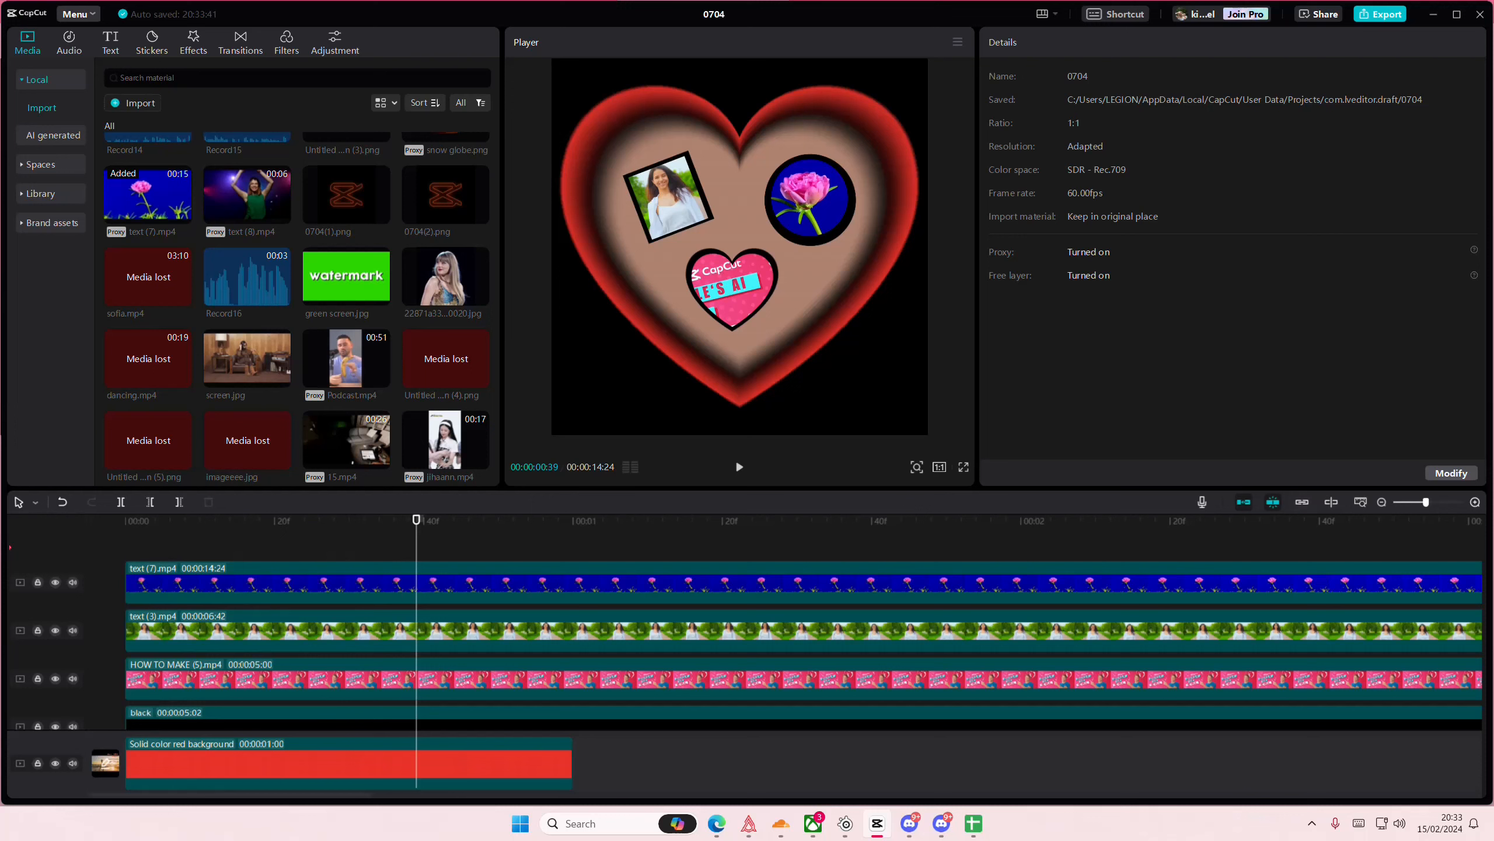
scroll(182, 700, "down", 1)
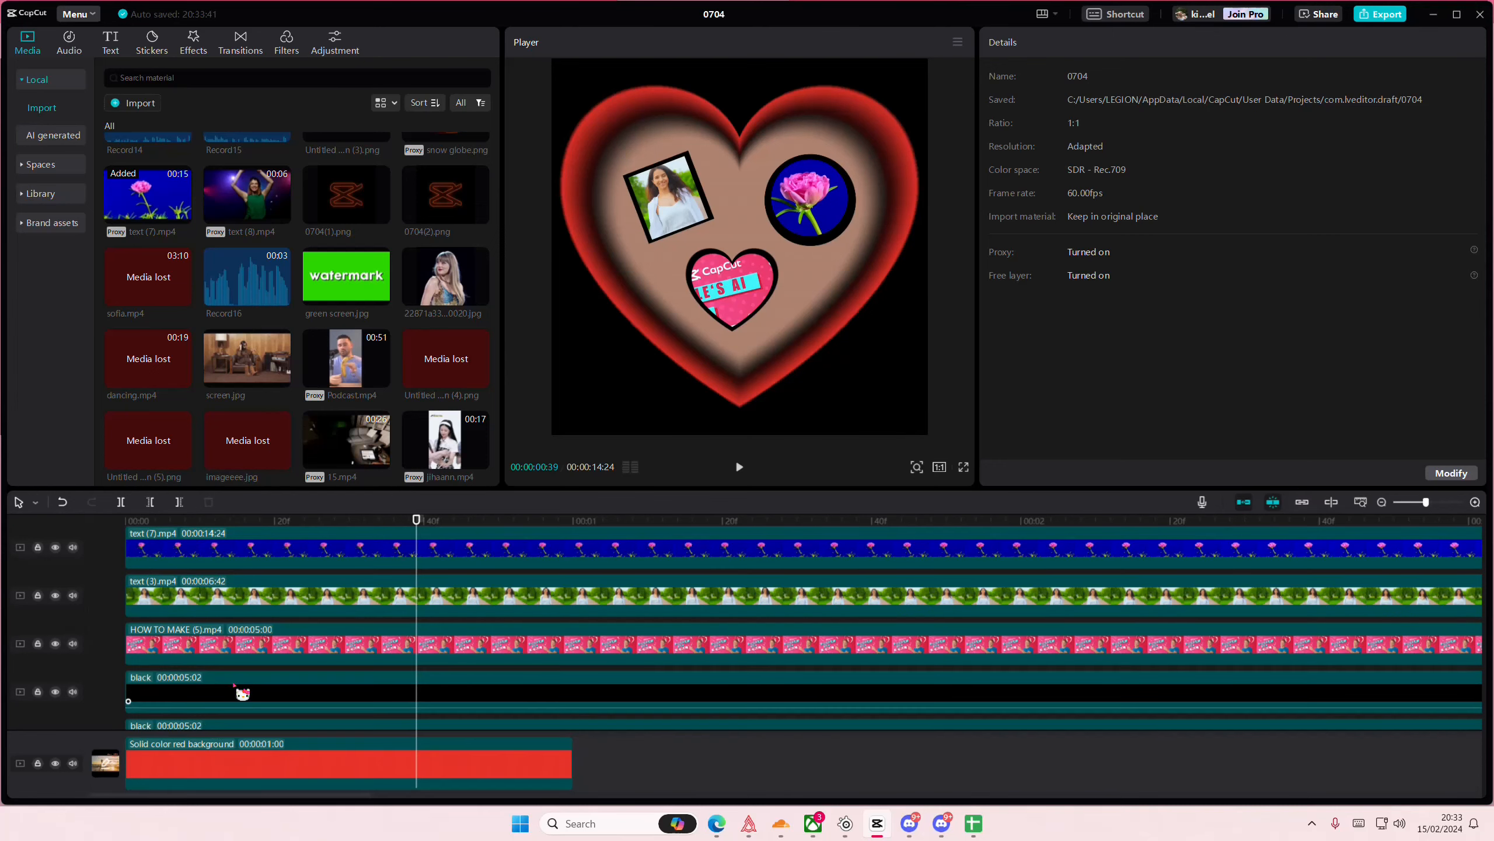
left_click(235, 695)
key("Delete")
left_click(236, 684)
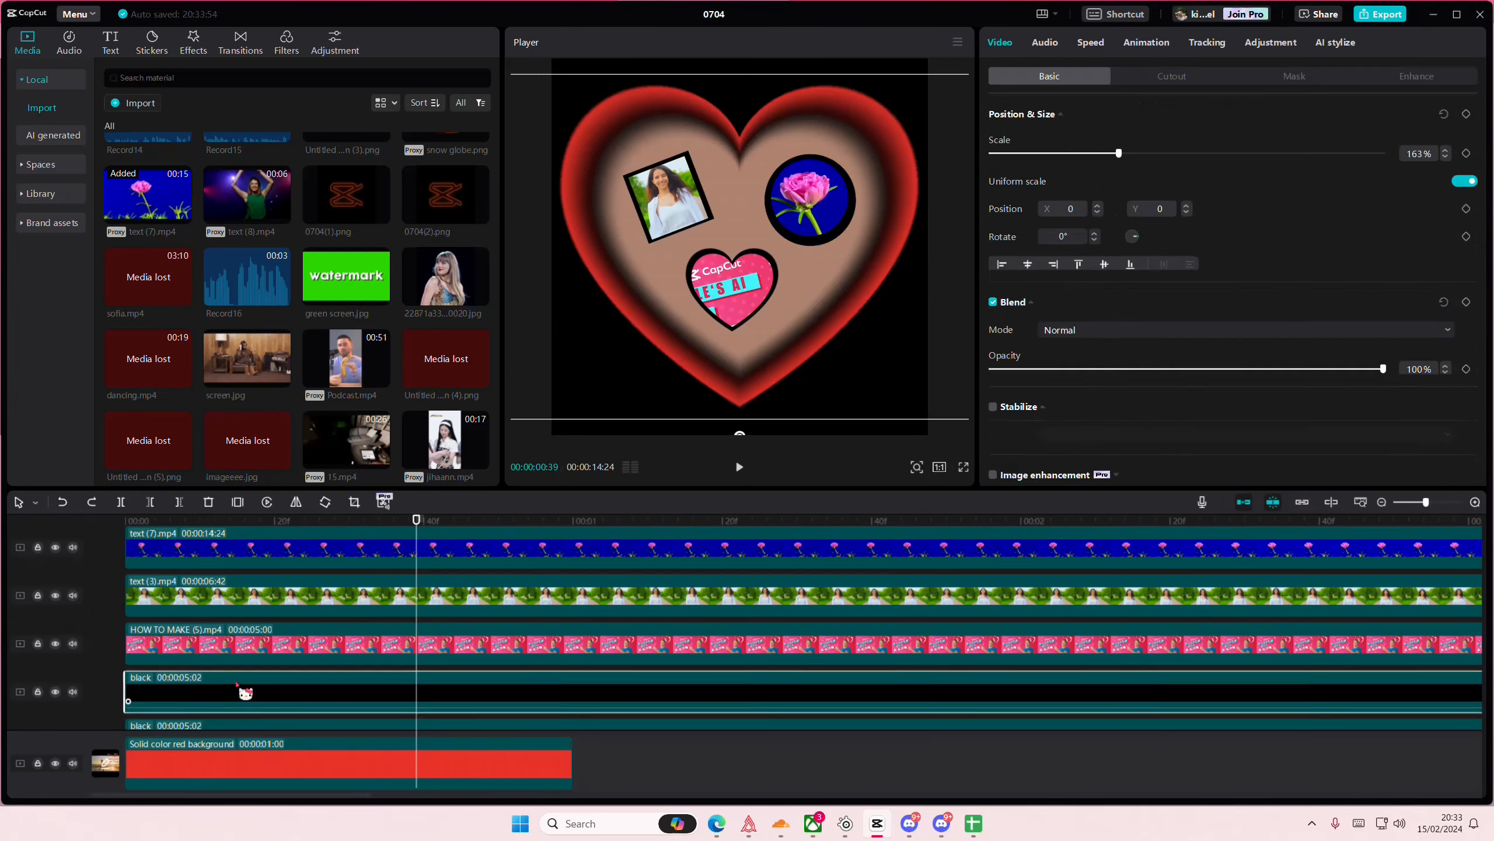
scroll(236, 684, "down", 3)
left_click(221, 612)
key("Delete")
scroll(226, 682, "up", 5)
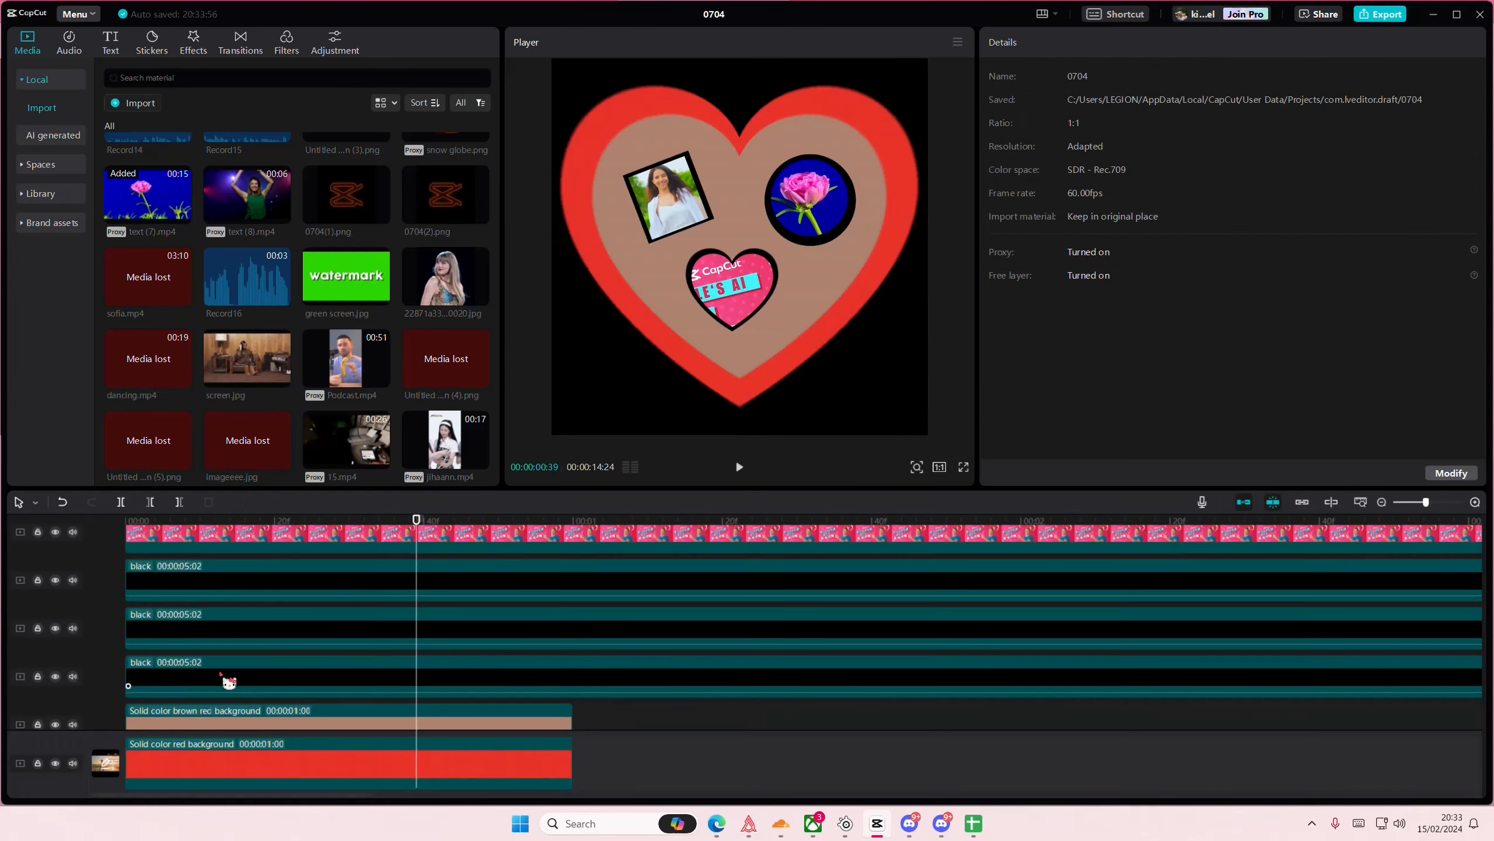
key("ctrl+z")
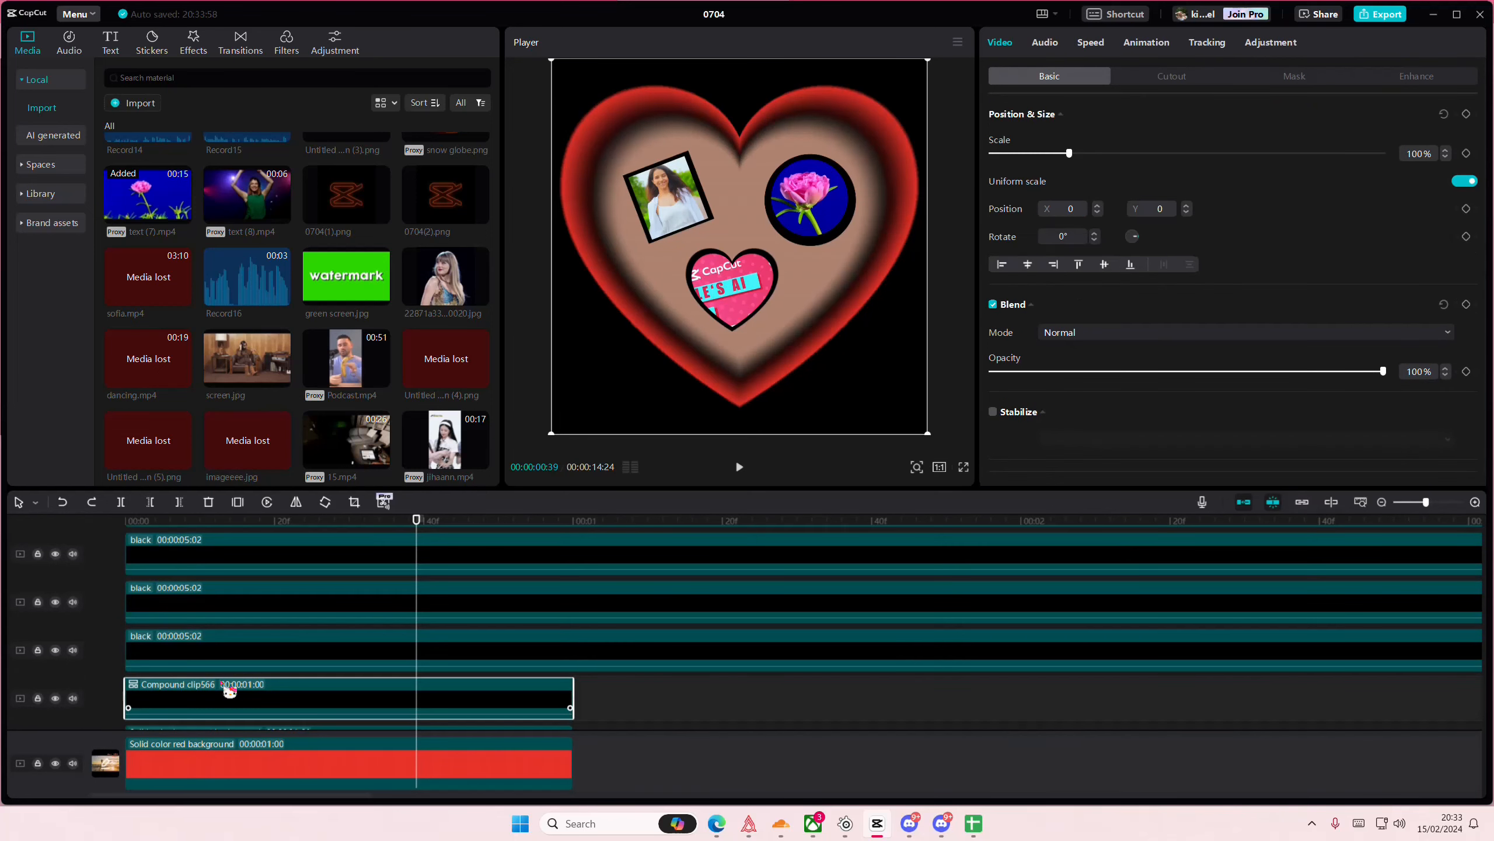